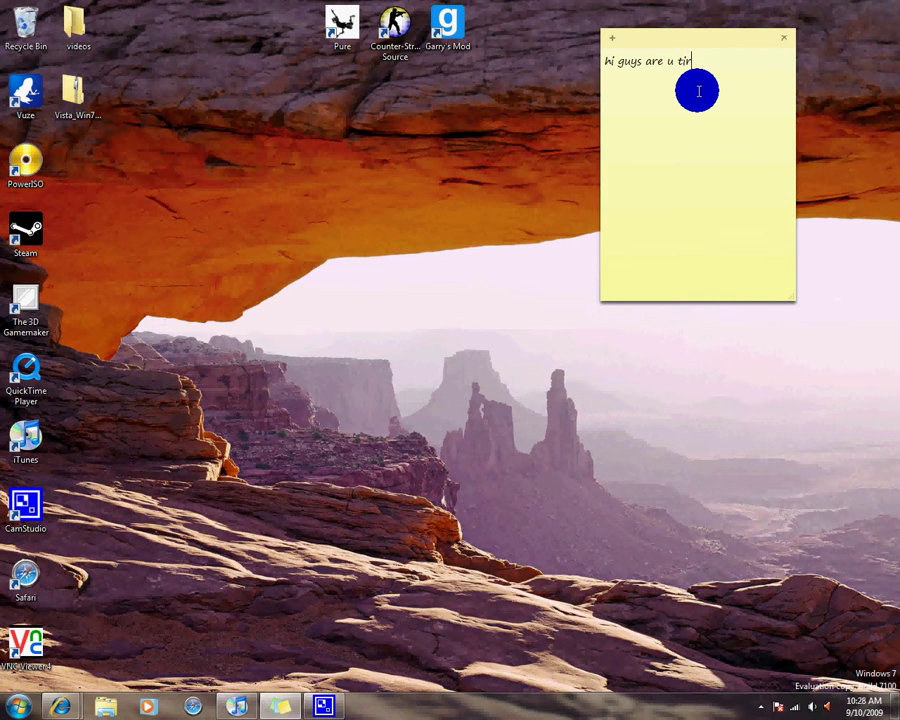
Step: Continue the sticky note's greeting with "tired of paying for your appppssss well get them free anyone can do it itss that easy"
text(paying for )
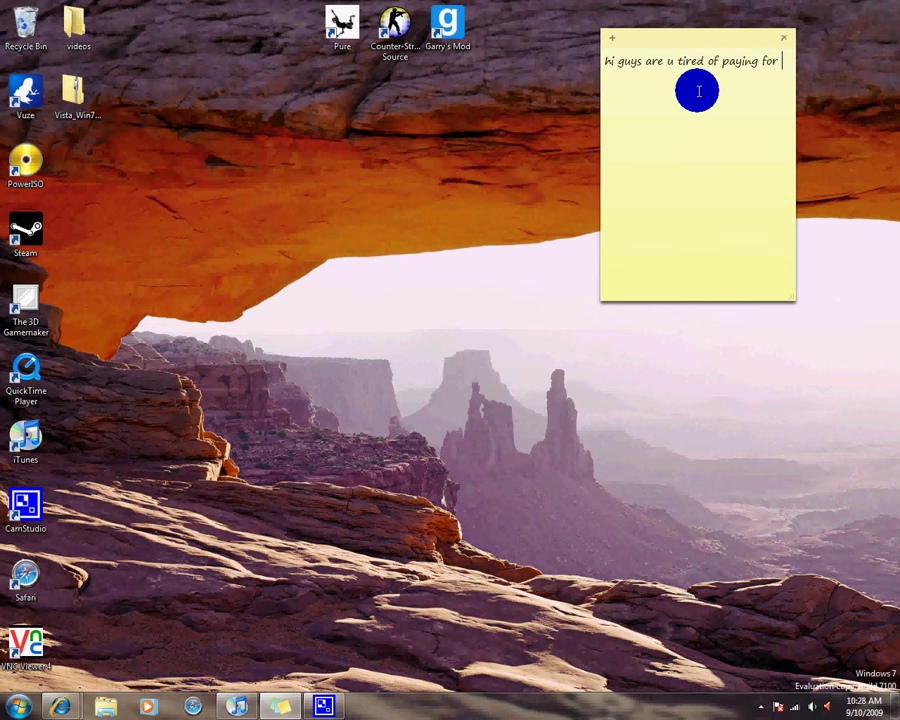
text(your apppps get the)
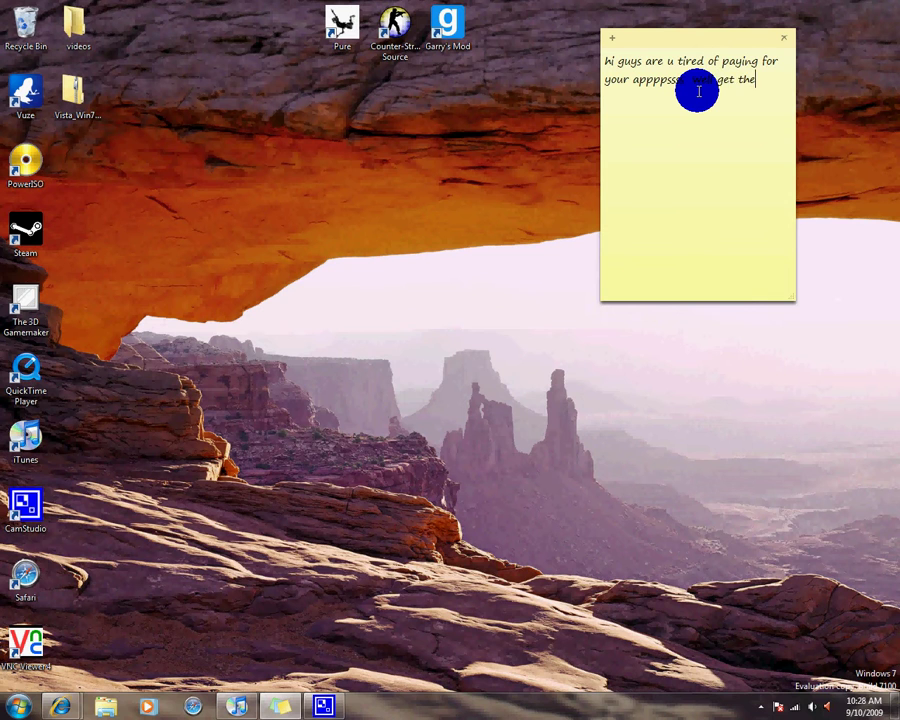
text(m free anyone can d )
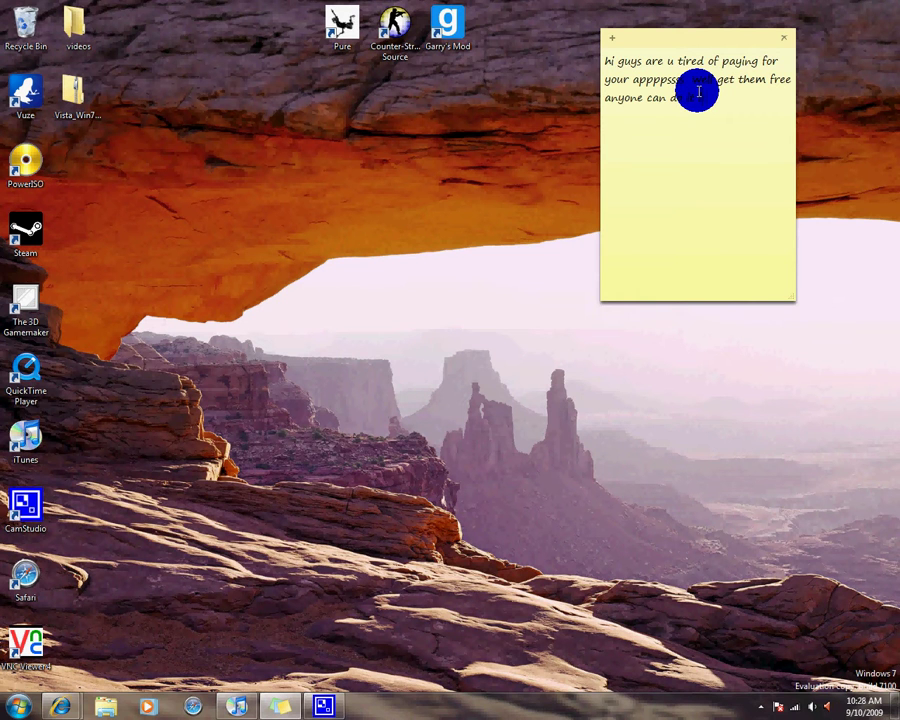
text(that ea)
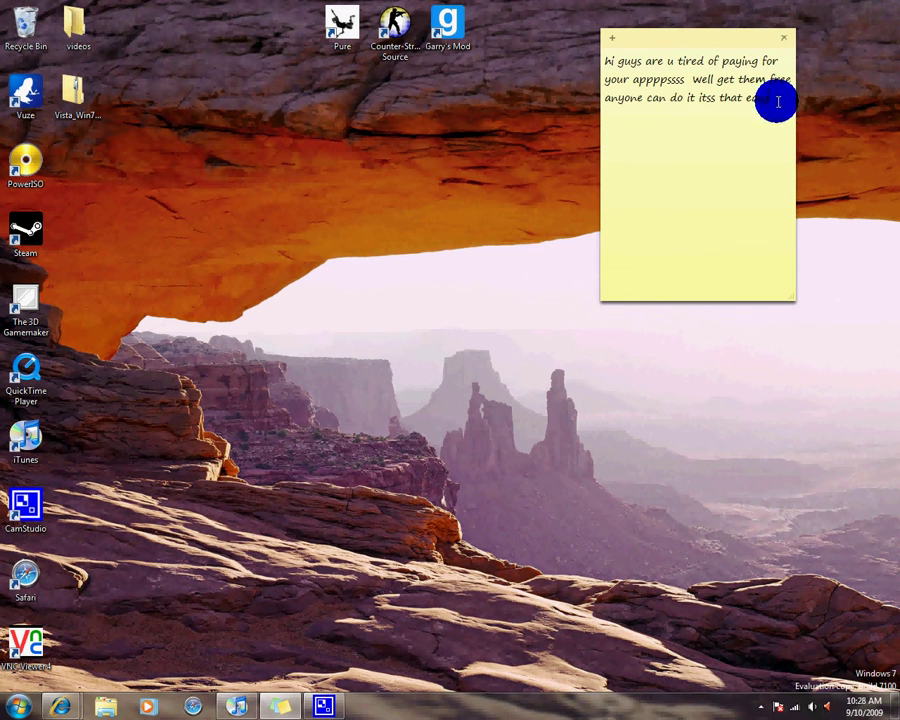
Step: Replace the sticky note's text with "first go to 4shared.com"
key(ctrl+a)
key(BackSpace)
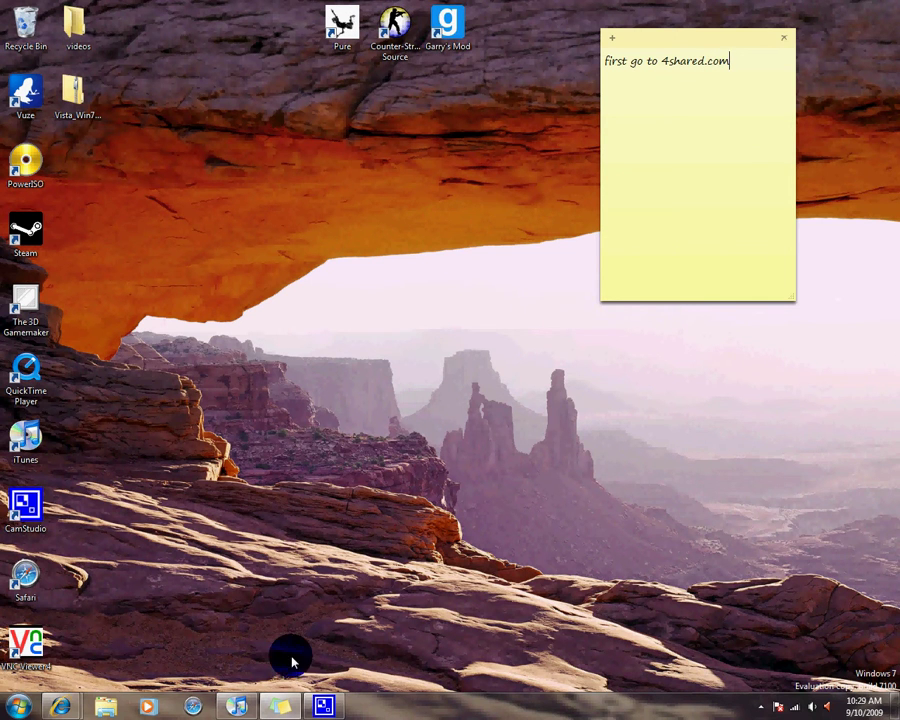
Step: Close the Sonic Lighter download window and bring up the 4shared search results window
mouse_move(64, 707)
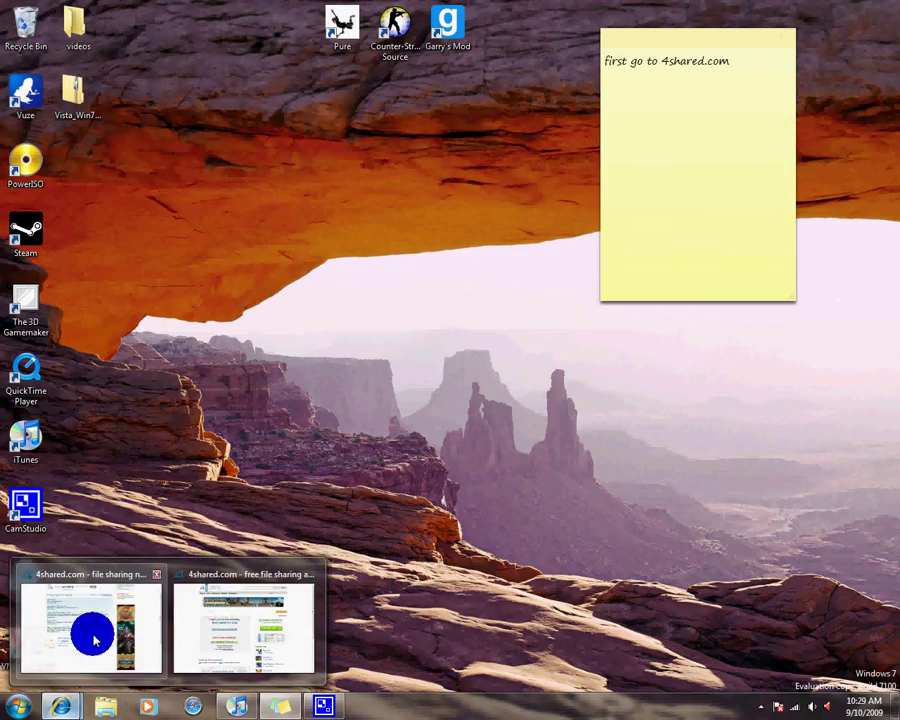
mouse_move(176, 618)
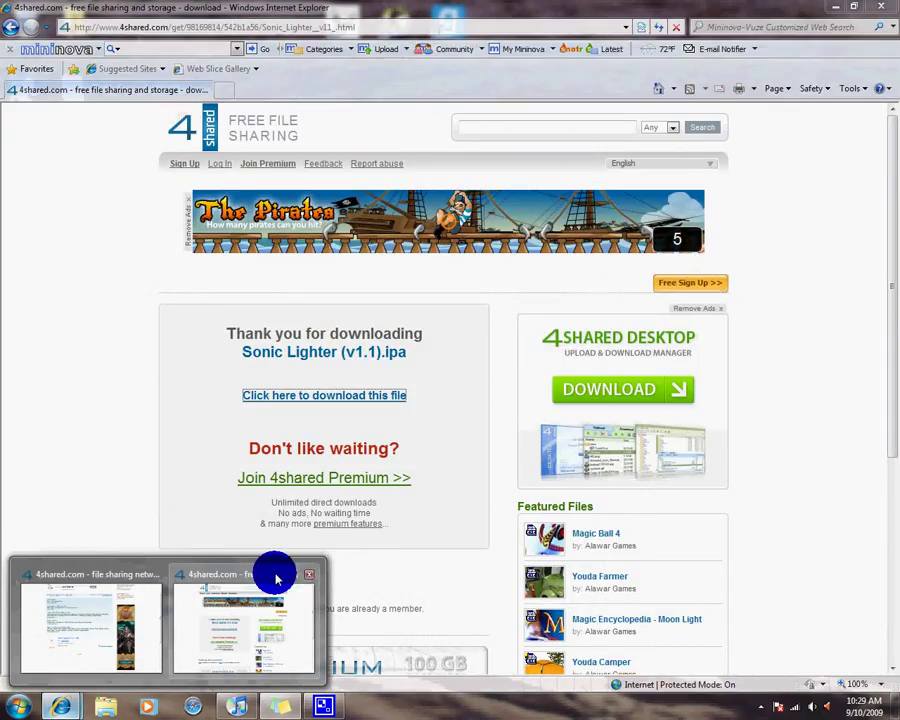
click(307, 576)
click(125, 627)
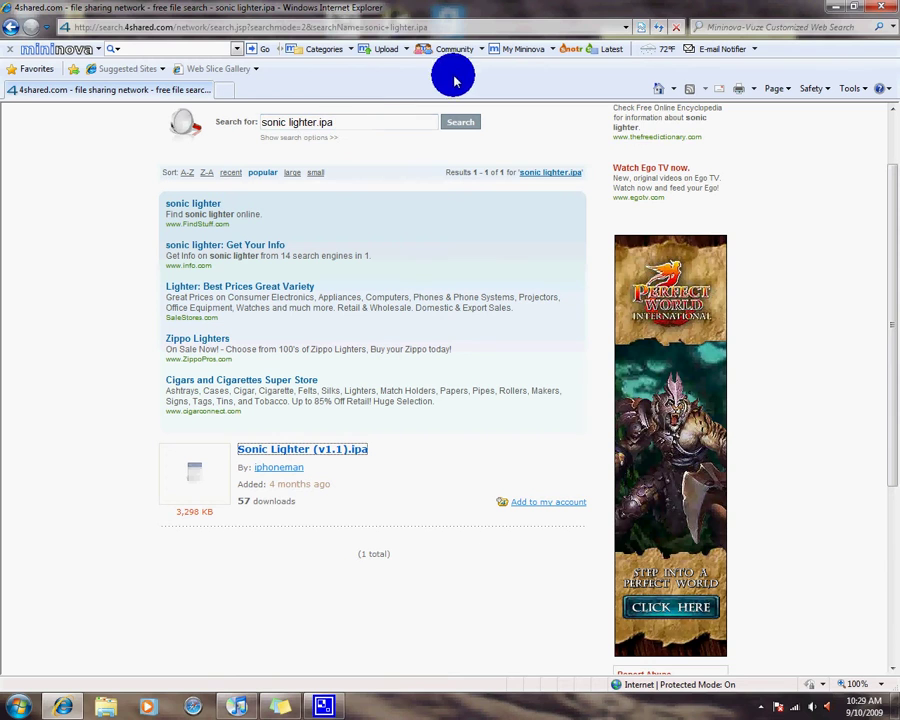
Step: Replace the note's text with "now type the appp u have always wanted but ur mom or dad says no like igun or somin lol"
click(320, 704)
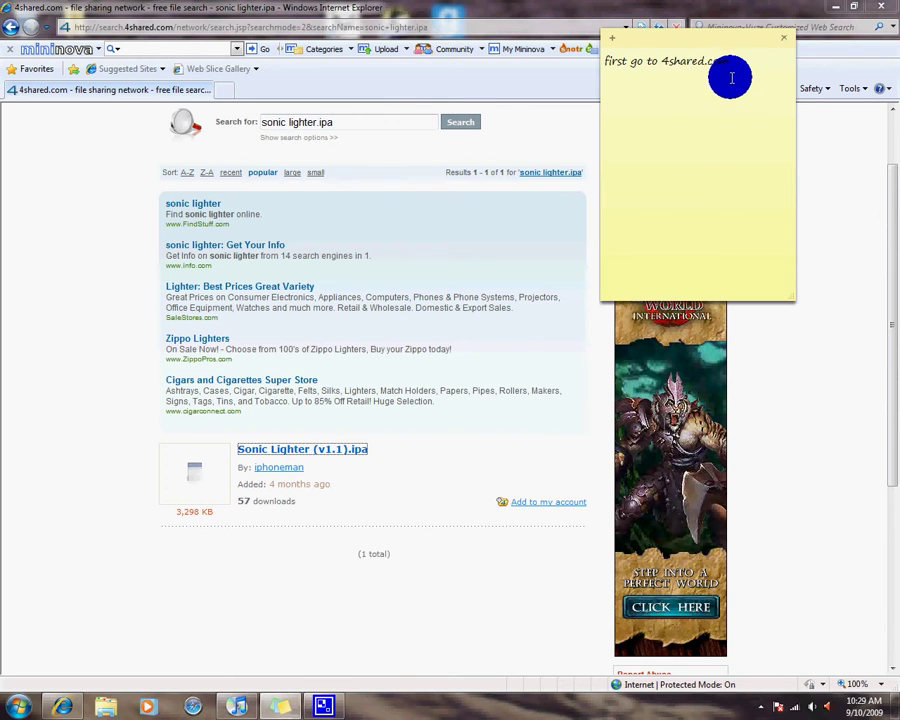
drag(735, 72, 729, 62)
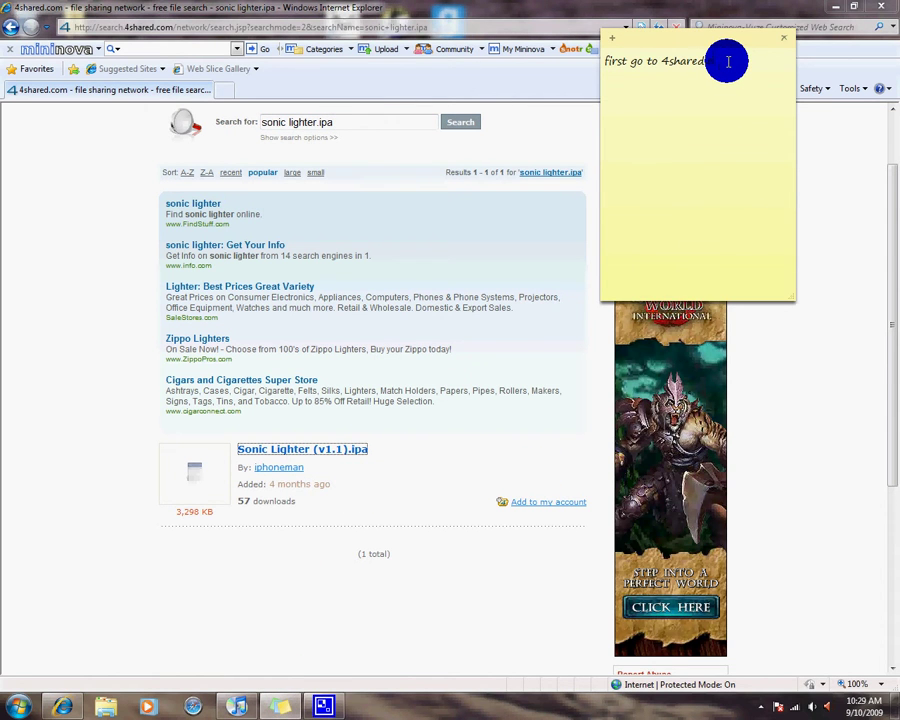
key(BackSpace)
key(BackSpace)
key(BackSpace)
key(BackSpace)
key(BackSpace)
key(BackSpace)
key(BackSpace)
key(BackSpace)
key(BackSpace)
key(BackSpace)
key(BackSpace)
key(BackSpace)
key(BackSpace)
key(BackSpace)
key(BackSpace)
key(BackSpace)
key(BackSpace)
key(BackSpace)
key(BackSpace)
key(BackSpace)
text(no)
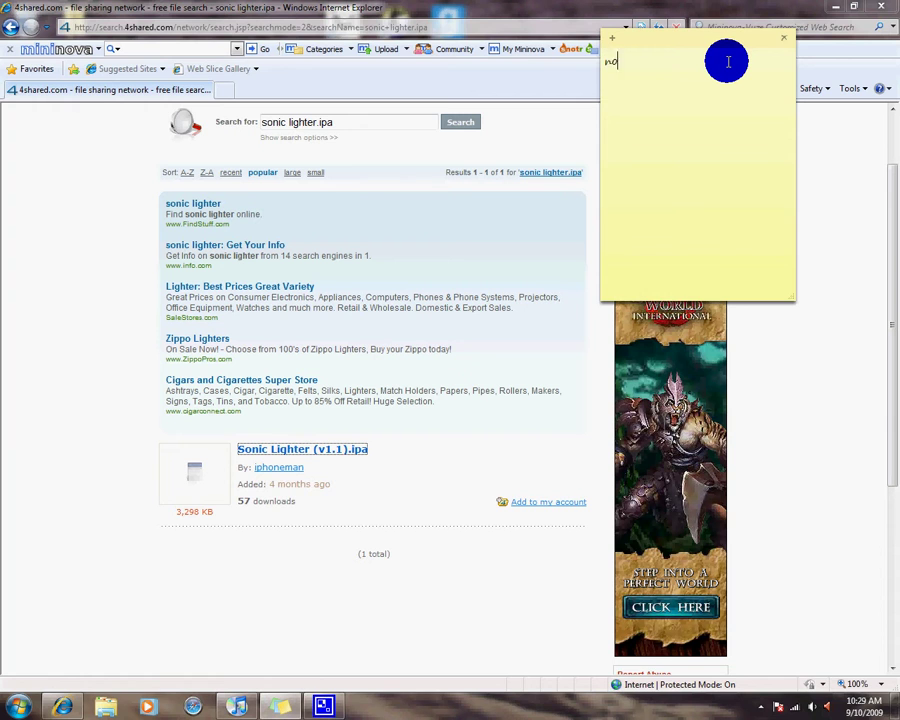
text(w type the app always)
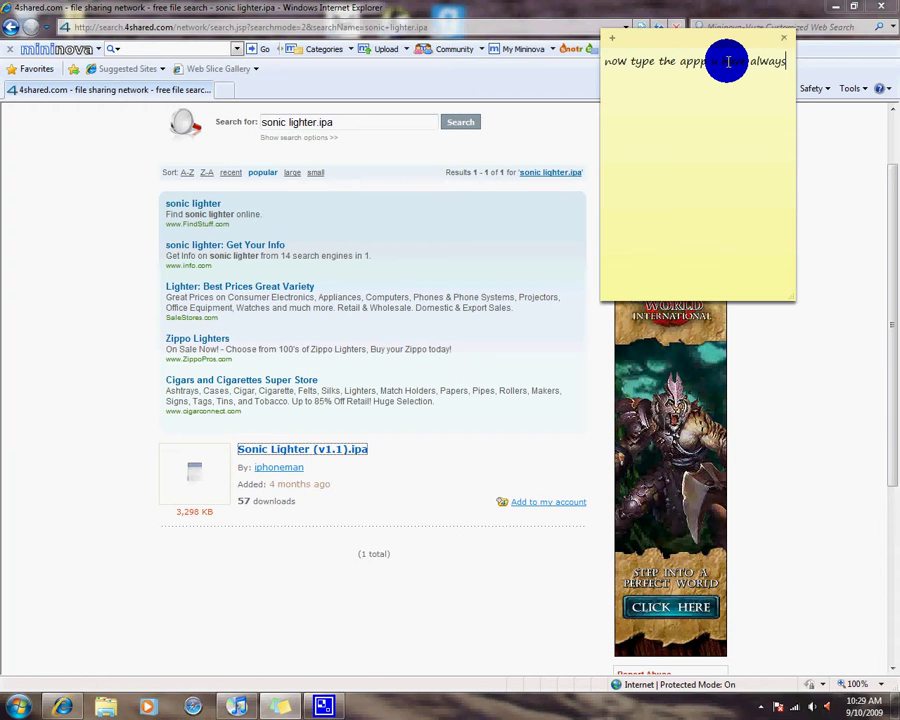
key(Return)
text(wanted but ur mom)
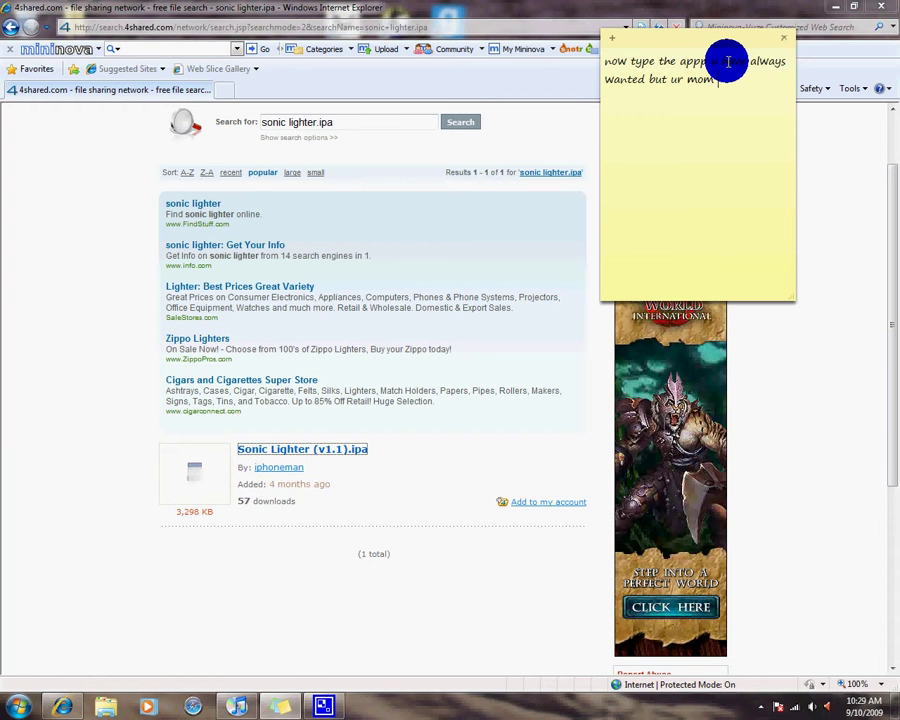
text( or dad says no like igun)
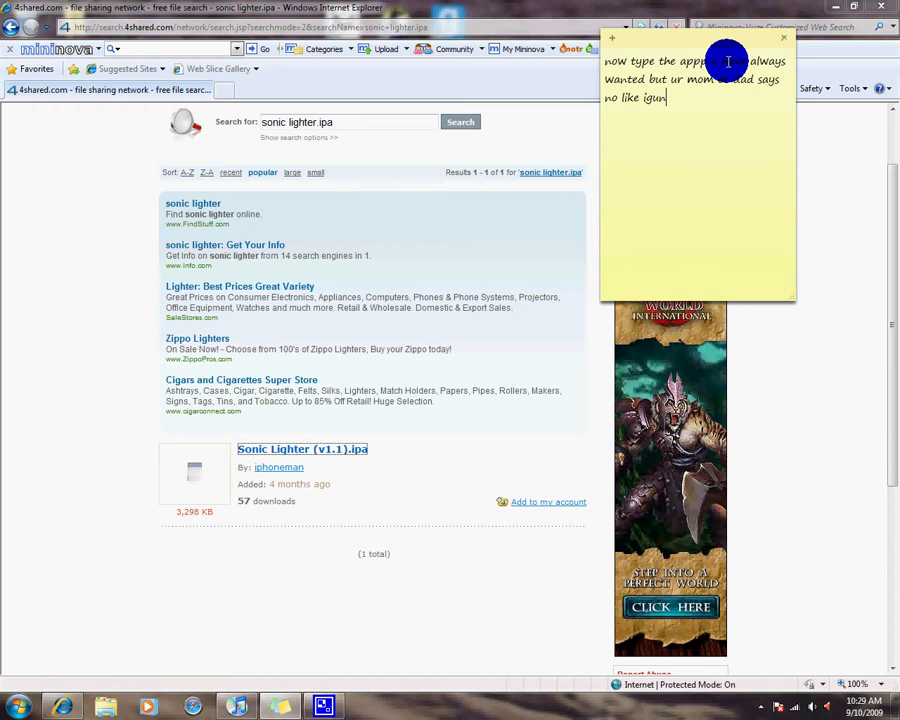
text( or somin lol)
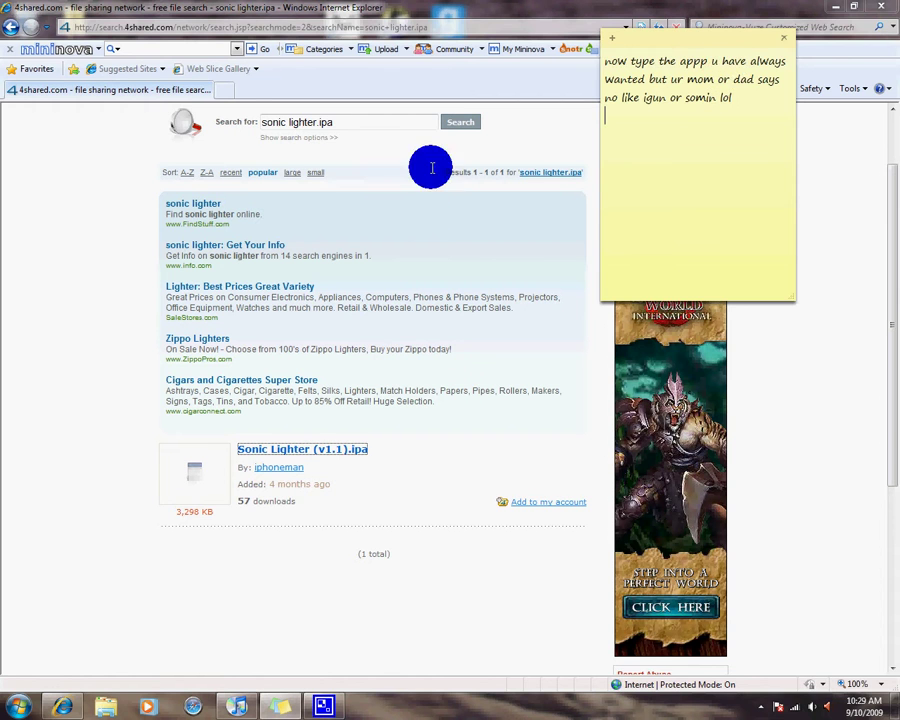
Step: Search 4shared for "igun" in place of the sonic lighter.ipa search
drag(330, 120, 183, 101)
text(igun)
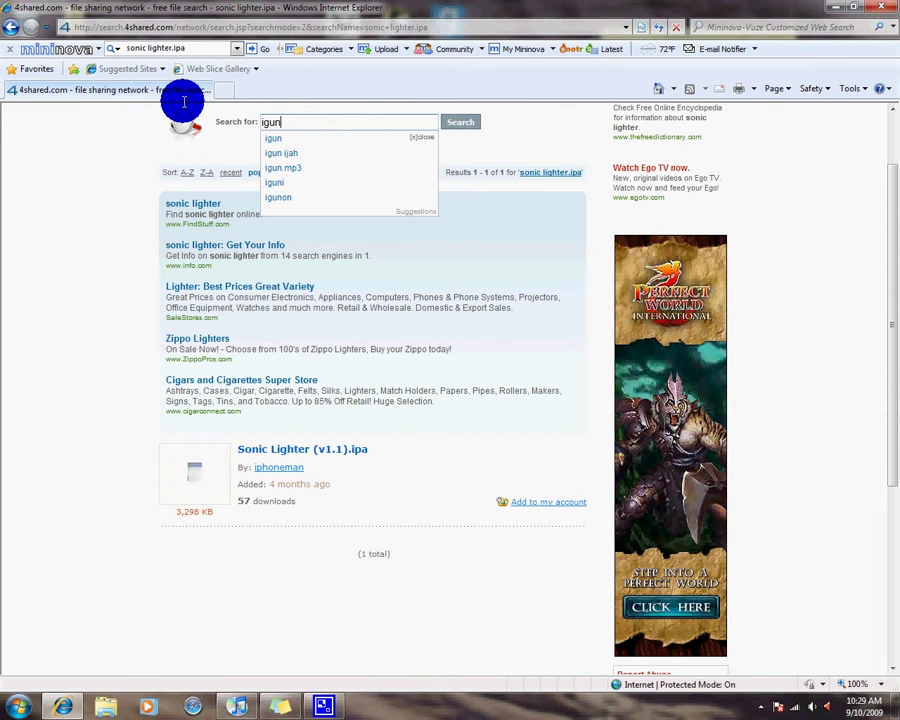
key(Down)
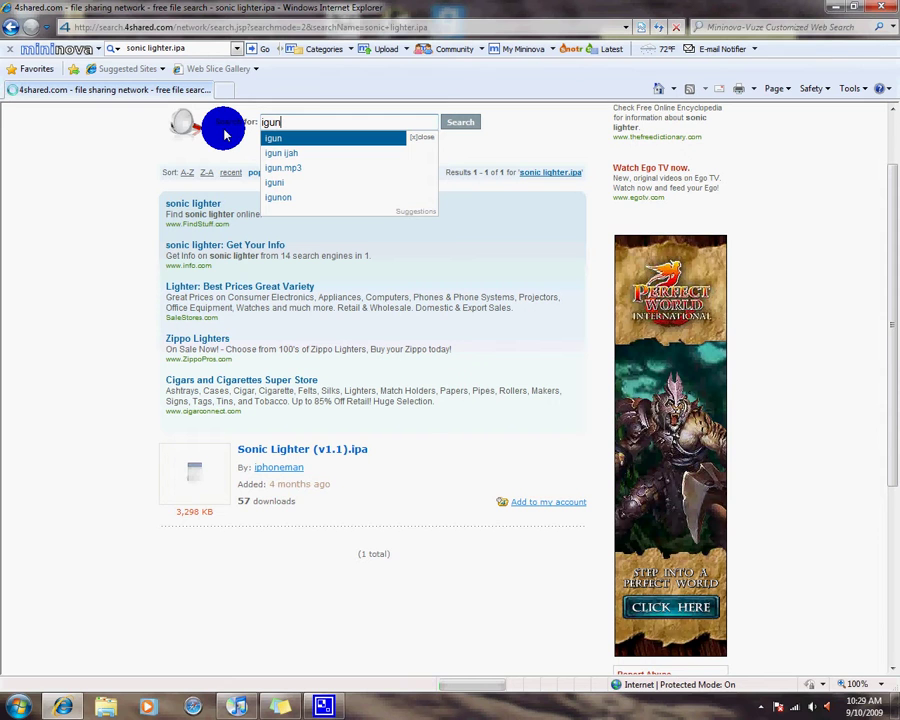
click(311, 137)
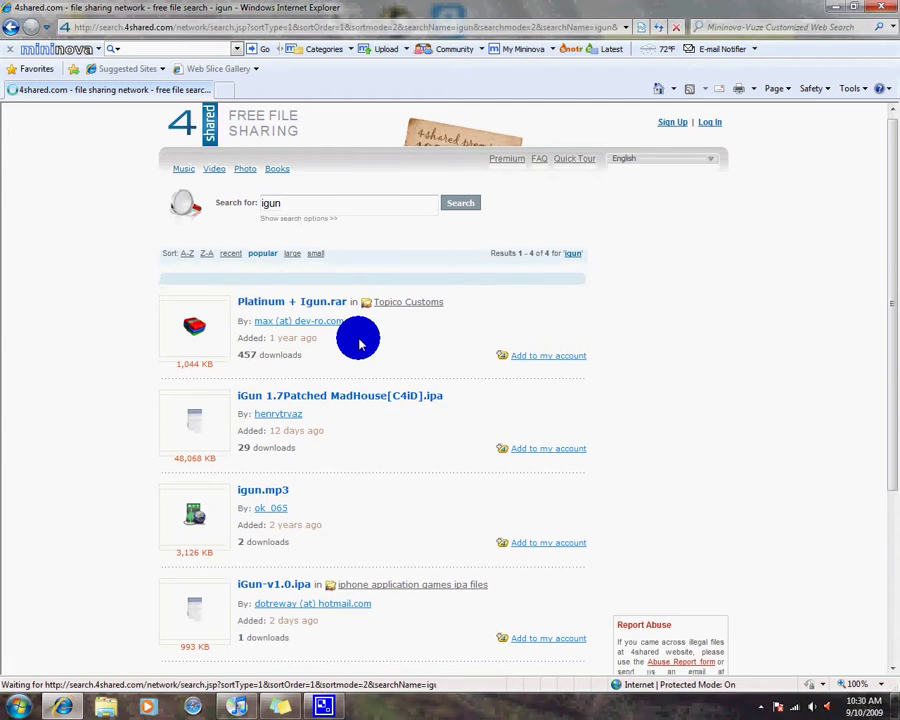
Step: Open the file page of "iGun 1.7Patched MadHouse[C4iD].ipa" from the search results
scroll(355, 337, down, 3)
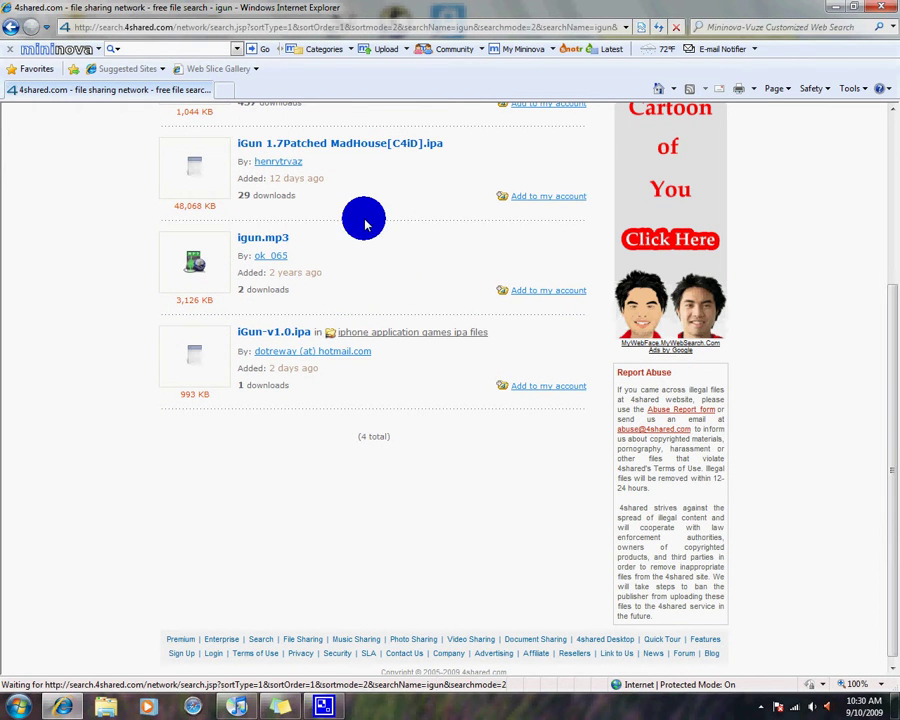
scroll(362, 233, up, 1)
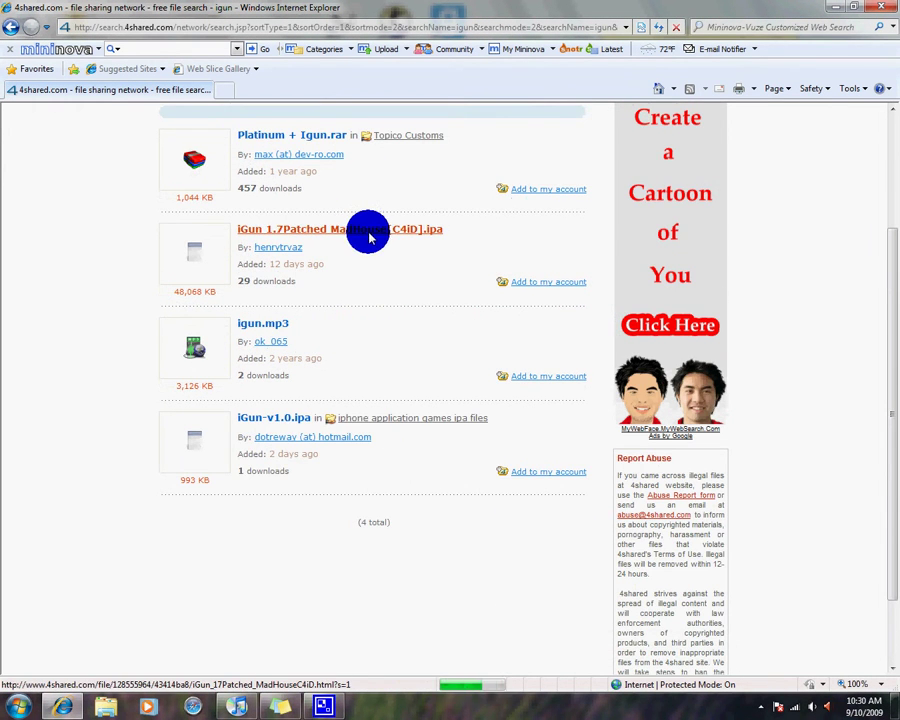
click(368, 234)
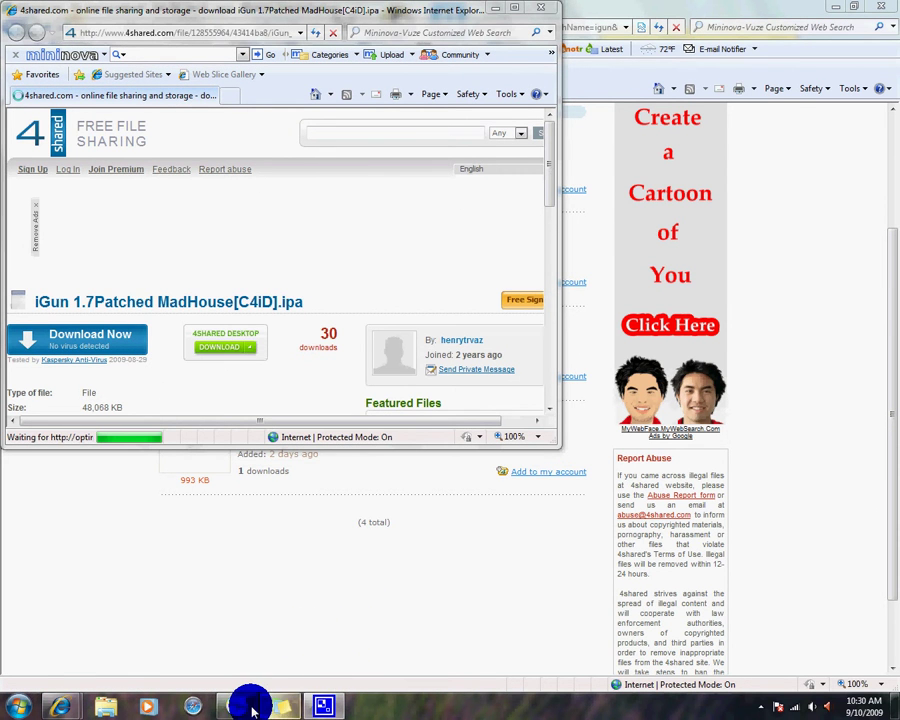
Step: Replace the sticky note's text with "make sure it an .ipa" and start a new line
click(276, 704)
click(292, 704)
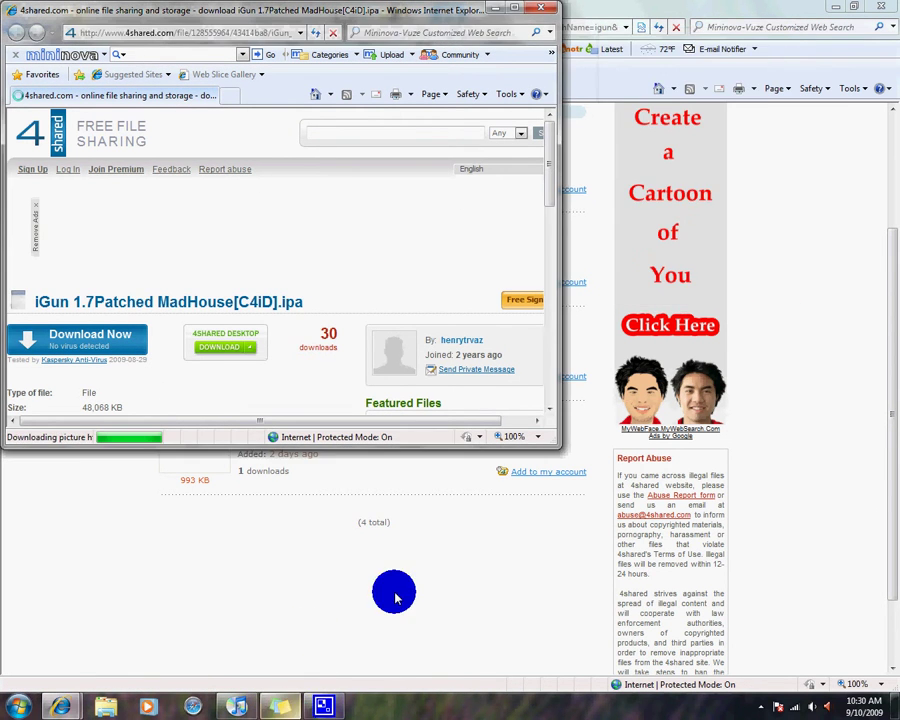
click(285, 706)
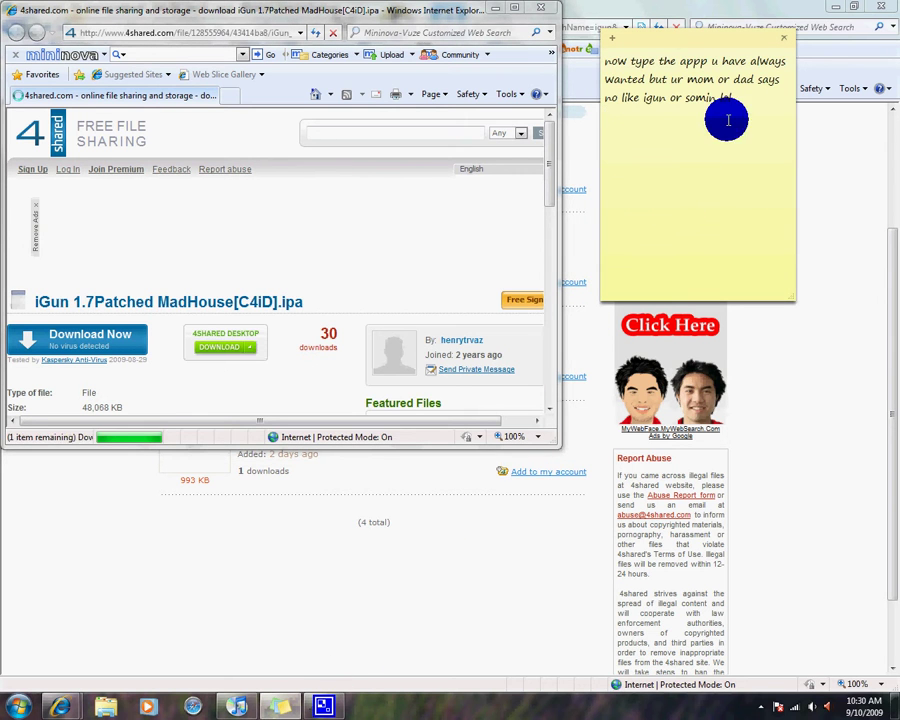
drag(727, 118, 474, 8)
key(BackSpace)
text(make sure)
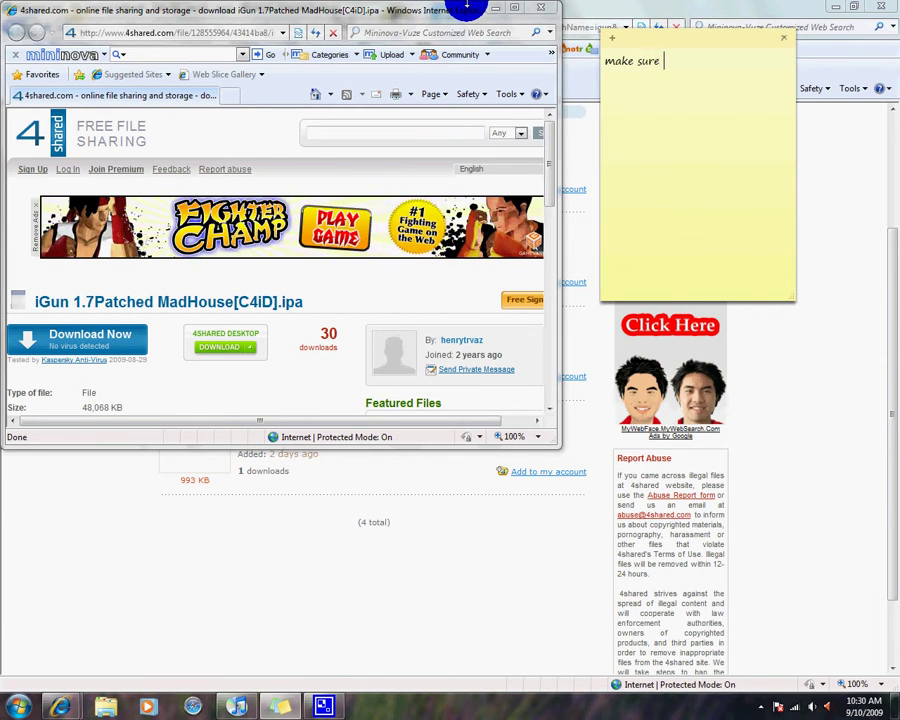
text( it an ip)
key(BackSpace)
key(BackSpace)
text(ipa)
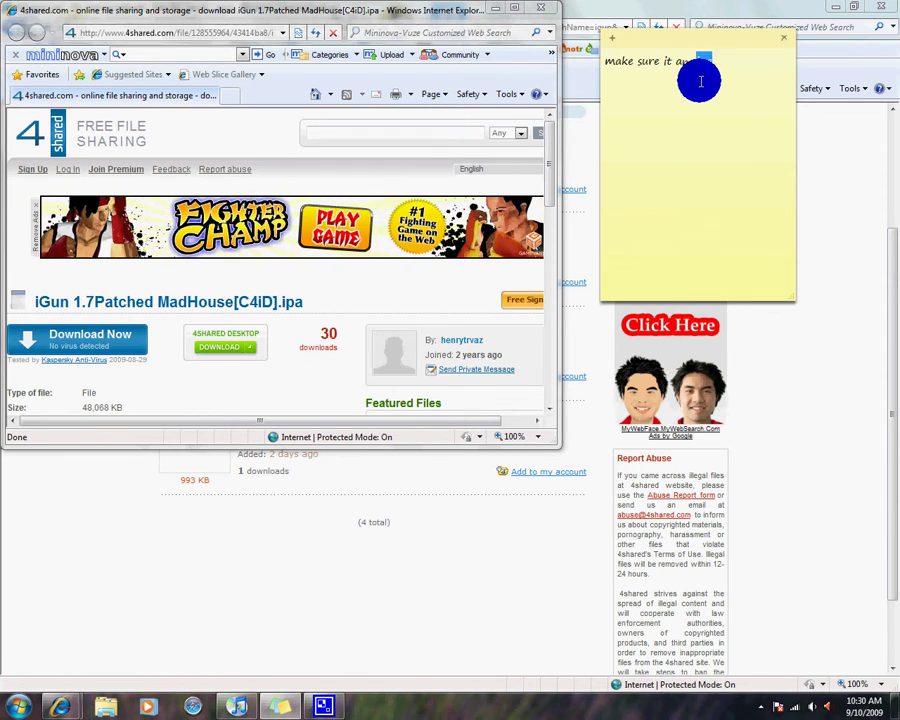
key(Return)
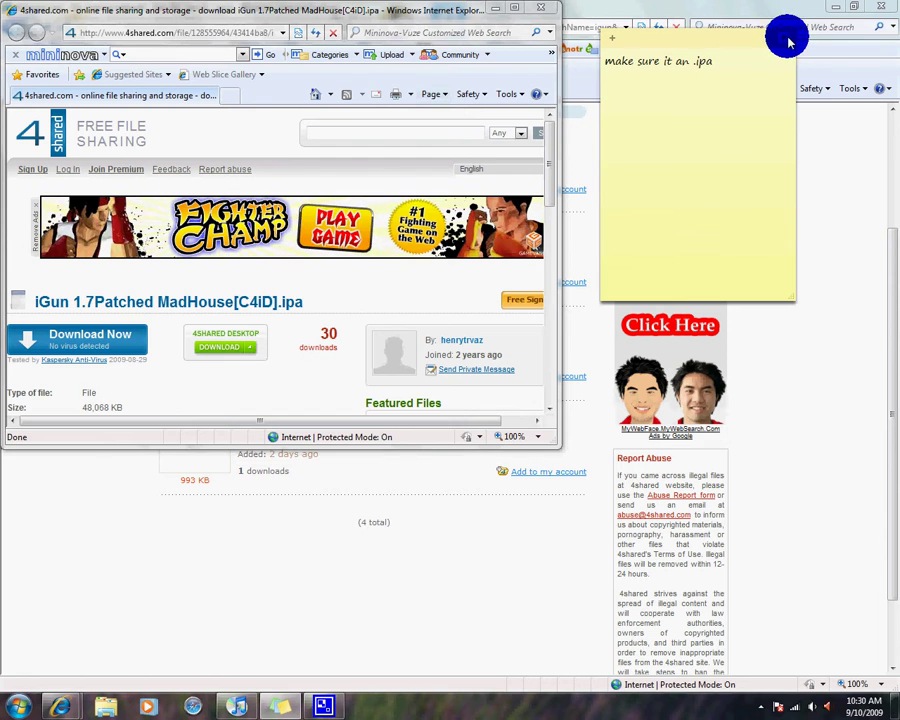
Step: Bring the iGun file page window to the front, maximize it and request the file's download
click(248, 508)
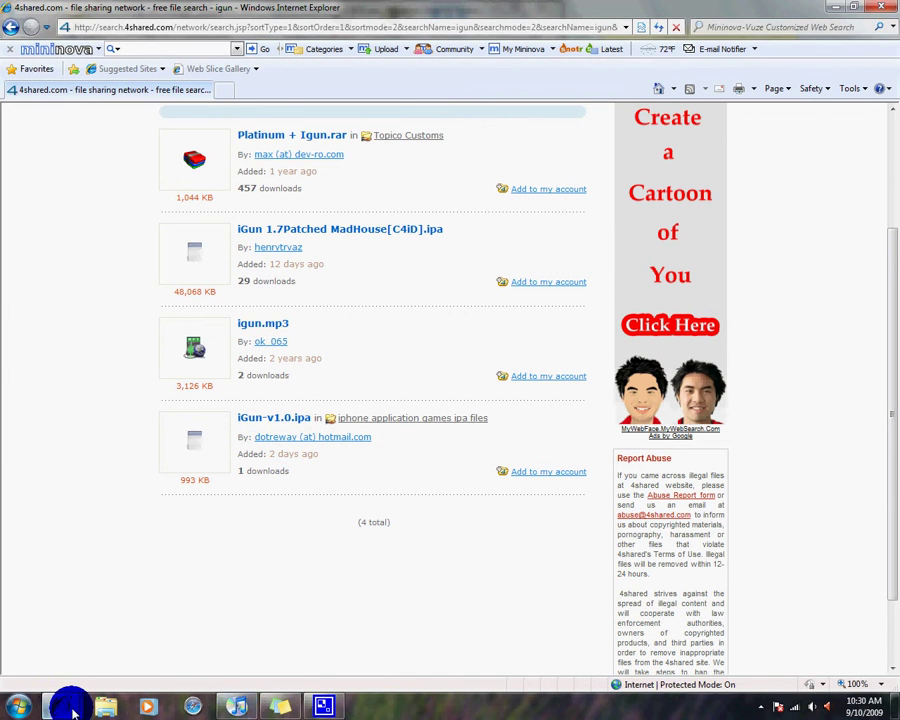
mouse_move(73, 704)
click(193, 625)
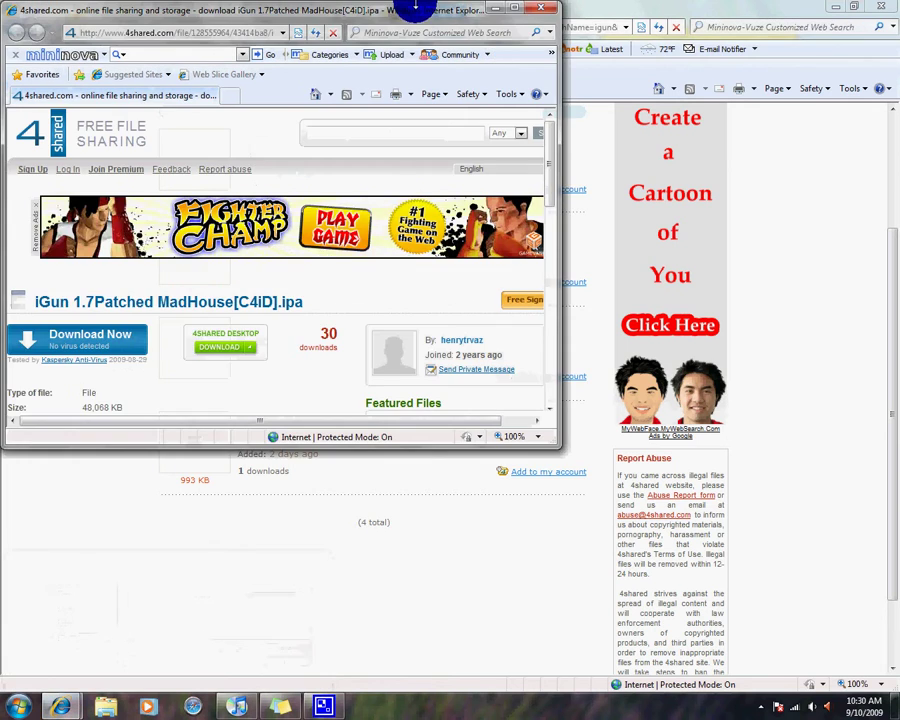
double_click(402, 14)
click(205, 338)
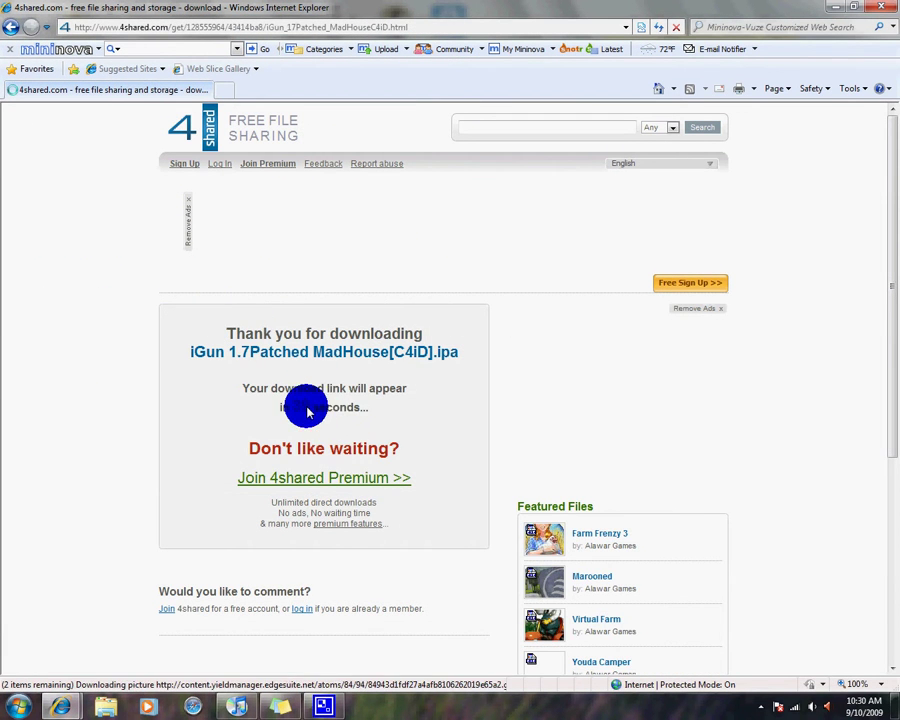
drag(360, 408, 759, 362)
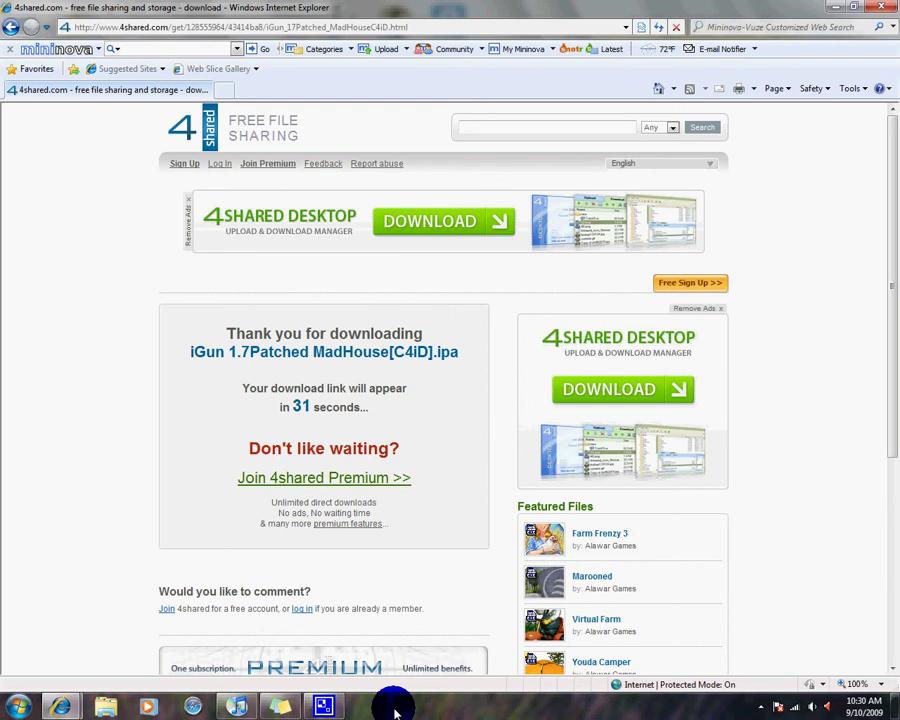
Step: Replace the sticky note's text with "now not all apps will be on here ok but alot are like skate and other cool ones"
click(268, 702)
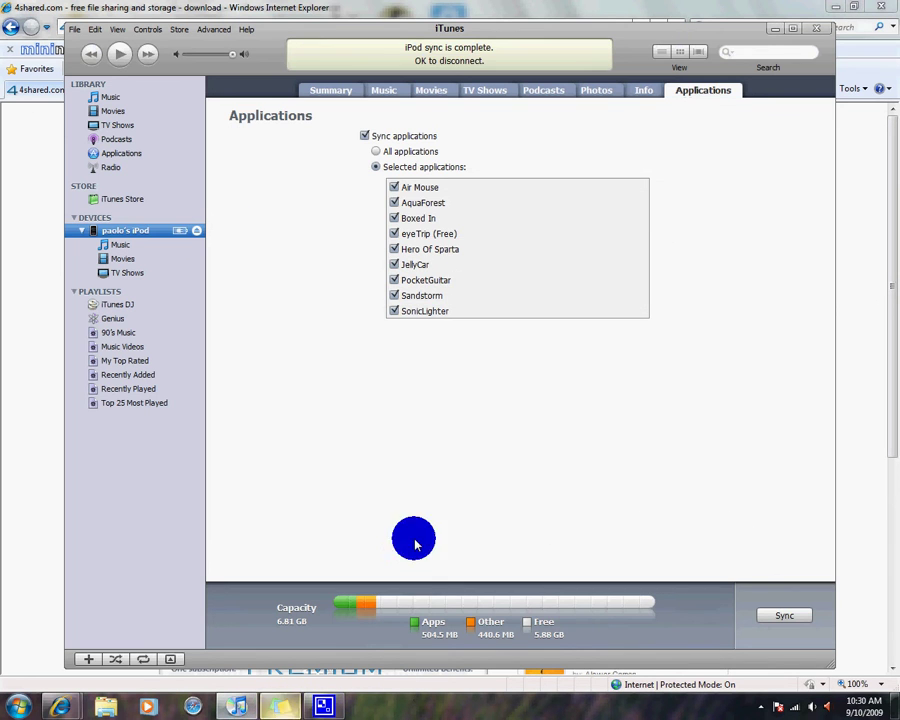
click(775, 28)
click(277, 706)
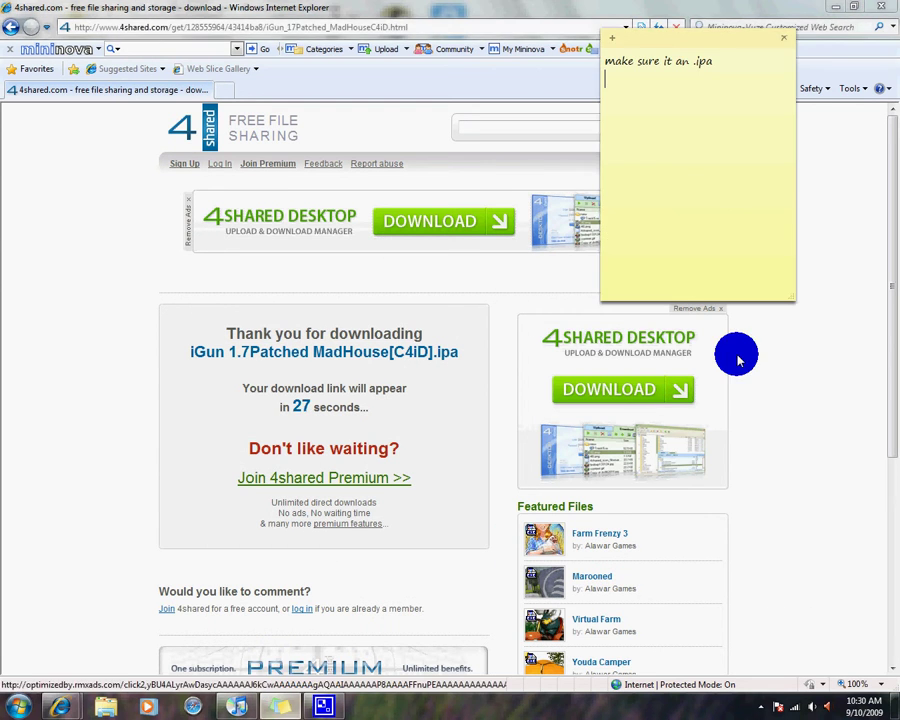
key(BackSpace)
key(BackSpace)
key(BackSpace)
key(BackSpace)
key(BackSpace)
key(BackSpace)
key(BackSpace)
key(BackSpace)
key(BackSpace)
key(BackSpace)
key(BackSpace)
key(BackSpace)
key(BackSpace)
key(BackSpace)
key(BackSpace)
key(BackSpace)
key(BackSpace)
key(BackSpace)
key(BackSpace)
key(BackSpace)
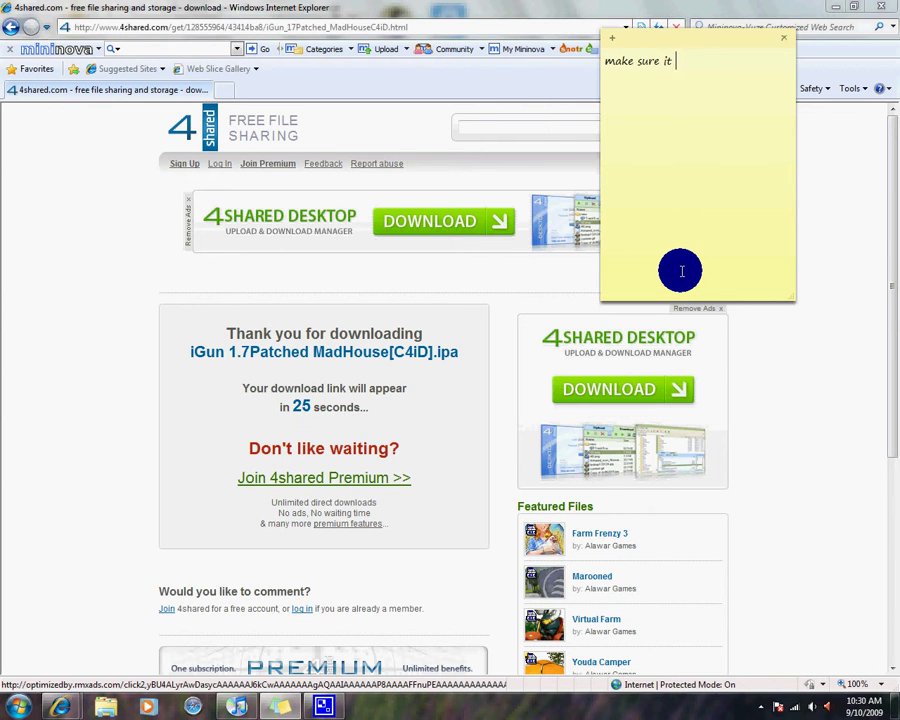
text(now w)
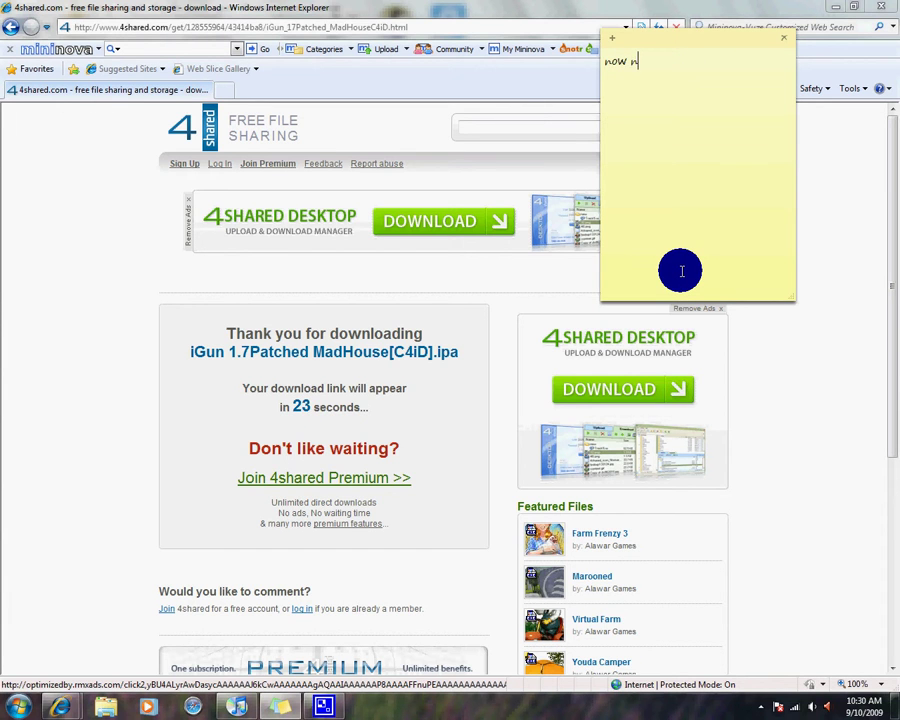
text(ot all apps will b)
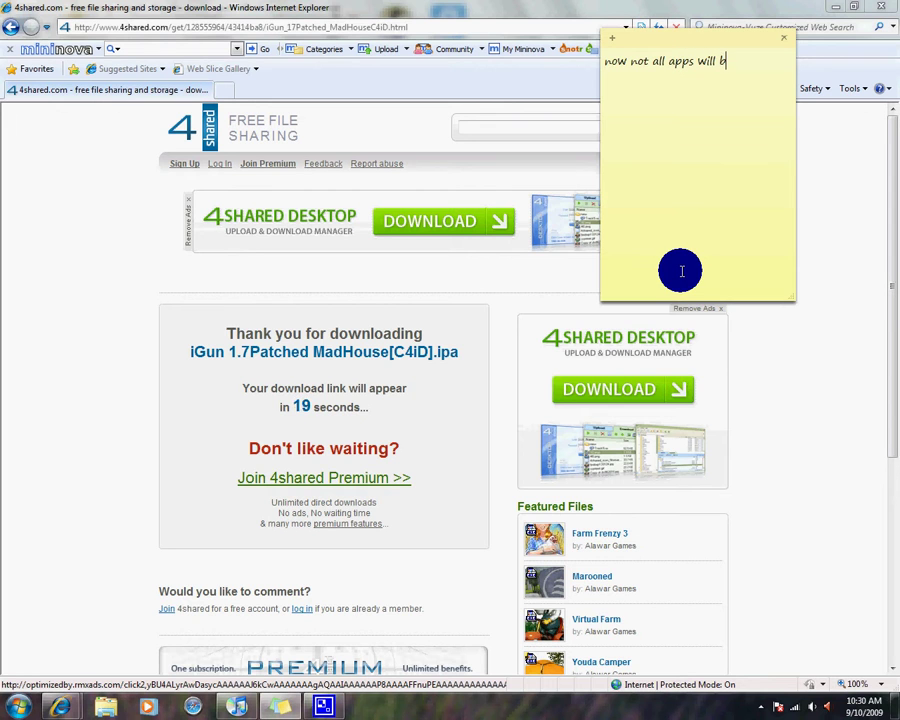
text(e on here ok)
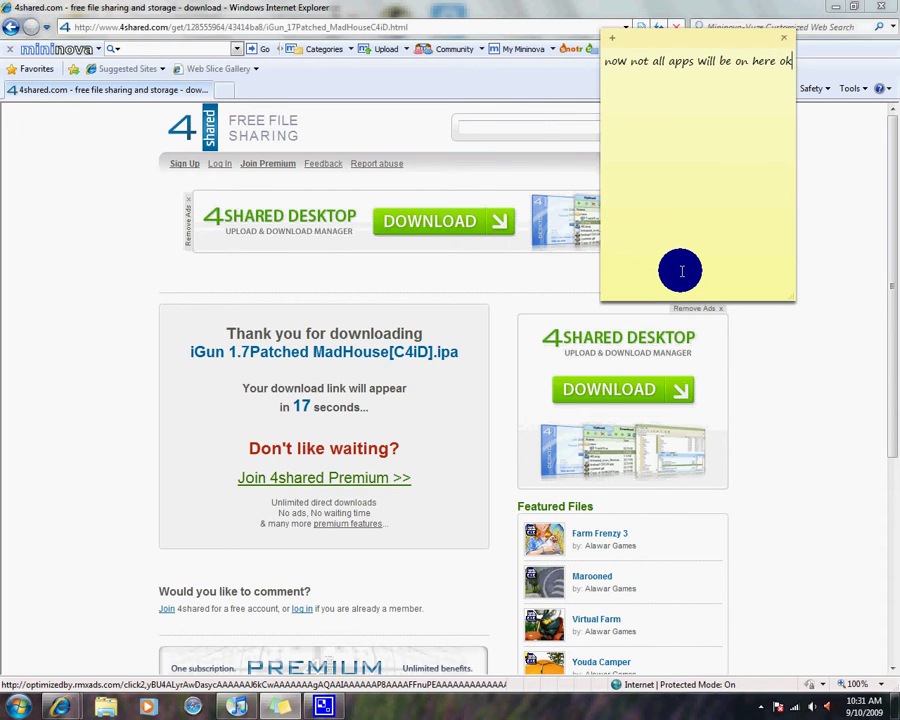
text( but alot are)
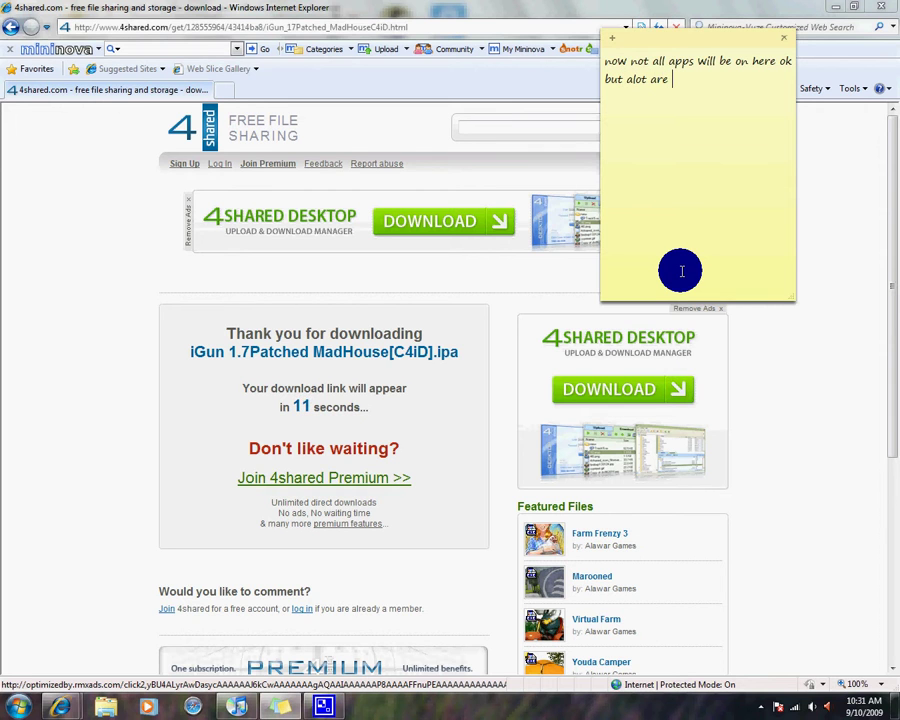
text( like skate and )
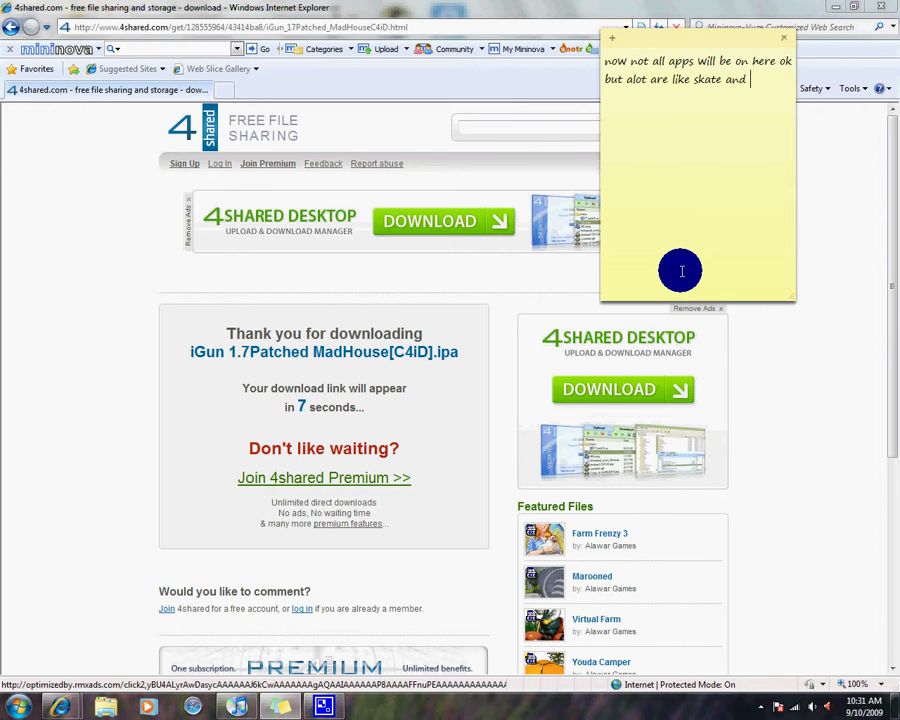
text(other cool ones)
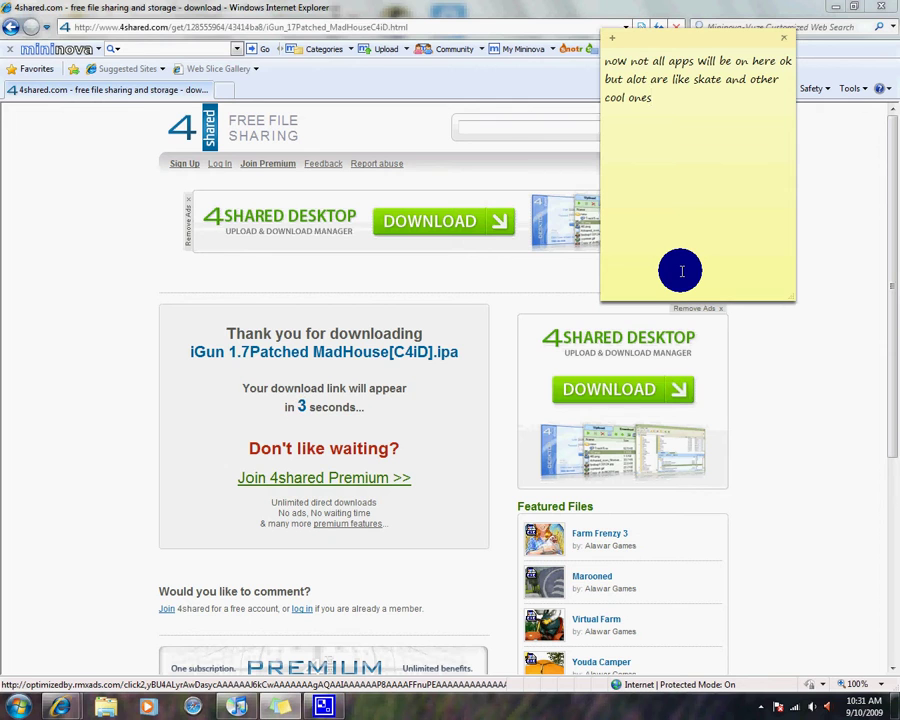
Step: Delete all the text about available apps from the sticky note, leaving it empty
key(BackSpace)
key(BackSpace)
key(BackSpace)
key(BackSpace)
key(BackSpace)
key(BackSpace)
key(BackSpace)
key(BackSpace)
key(BackSpace)
key(BackSpace)
key(BackSpace)
key(BackSpace)
key(BackSpace)
key(BackSpace)
key(BackSpace)
key(BackSpace)
key(BackSpace)
key(BackSpace)
key(BackSpace)
key(BackSpace)
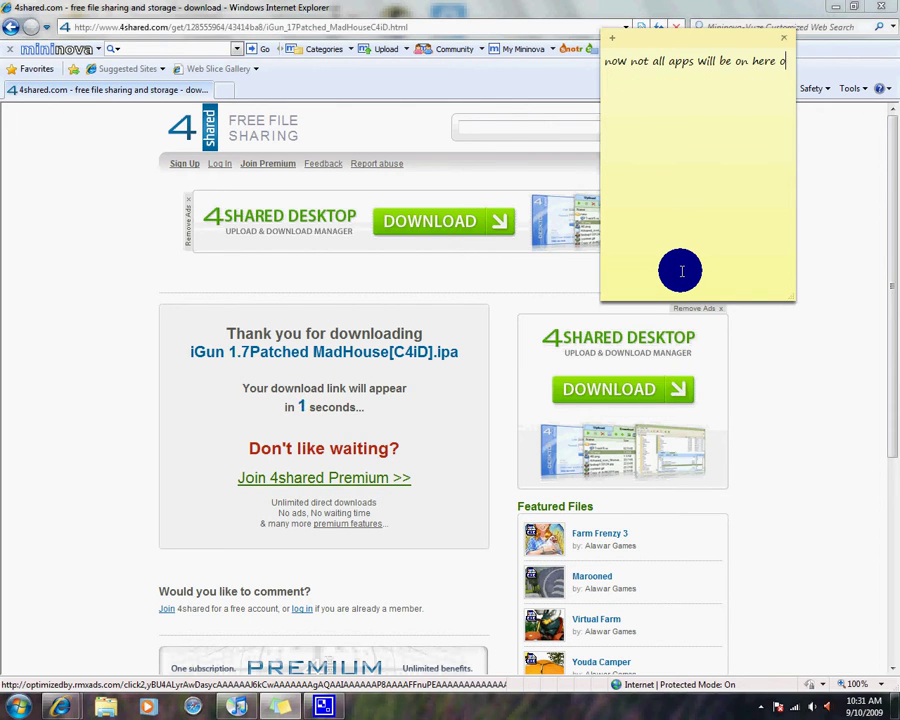
key(BackSpace)
key(BackSpace)
key(BackSpace)
key(BackSpace)
key(BackSpace)
key(BackSpace)
key(BackSpace)
key(BackSpace)
key(BackSpace)
key(BackSpace)
key(BackSpace)
key(BackSpace)
key(BackSpace)
key(BackSpace)
key(BackSpace)
key(BackSpace)
key(BackSpace)
key(BackSpace)
key(BackSpace)
key(BackSpace)
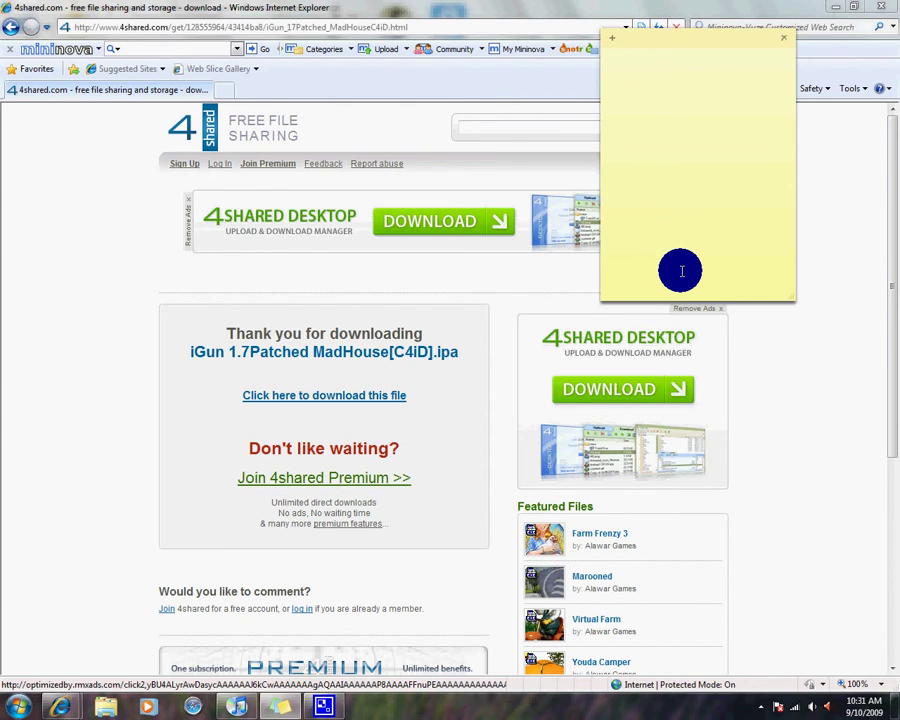
Step: Start downloading the iGun .ipa file, choosing to open it rather than save it, and minimize both browser windows
click(380, 393)
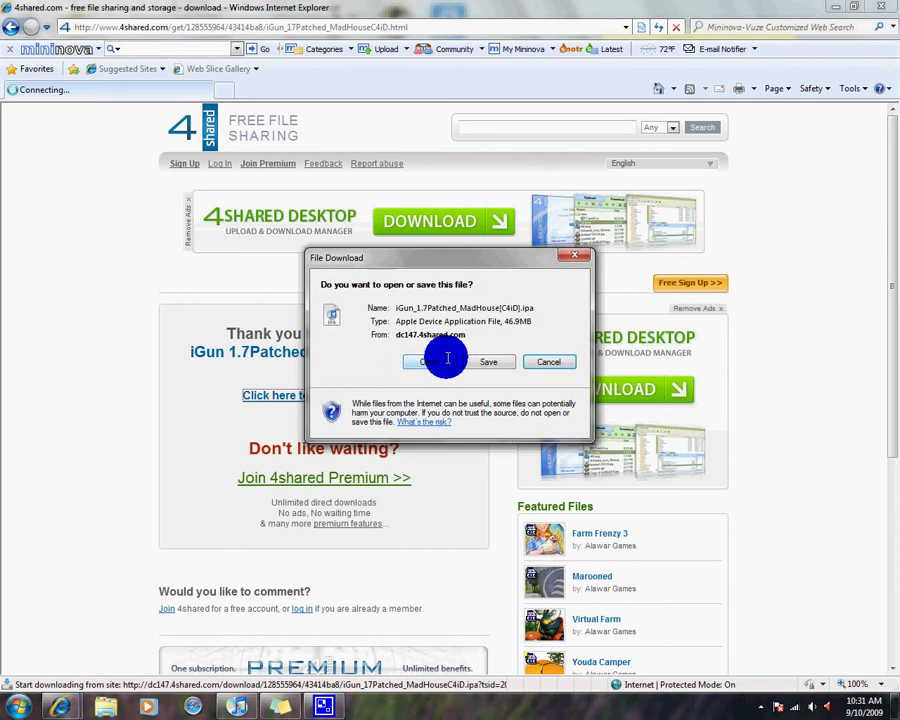
click(444, 360)
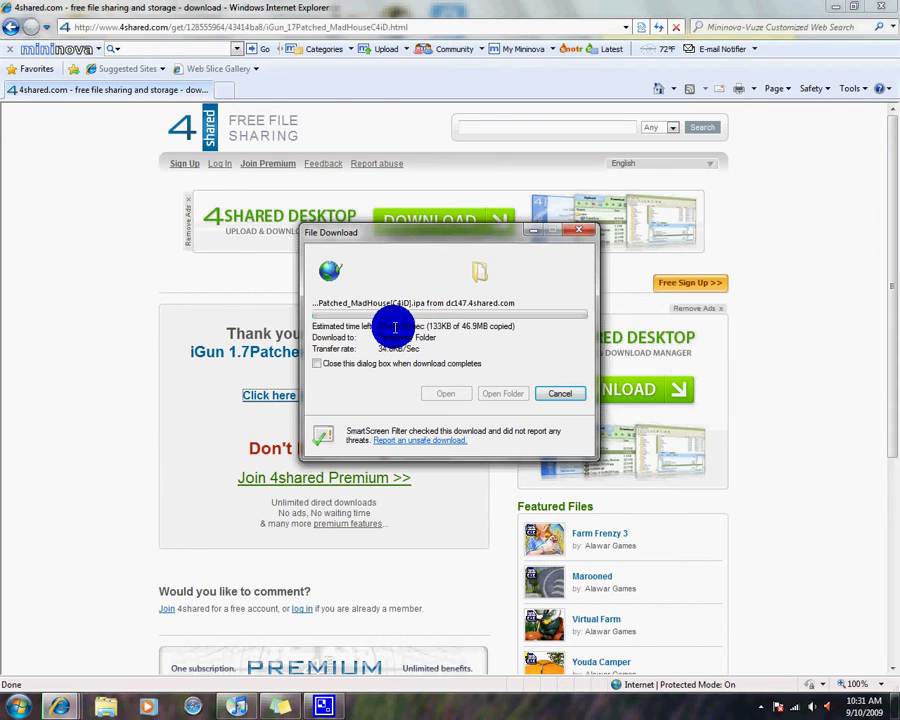
click(826, 10)
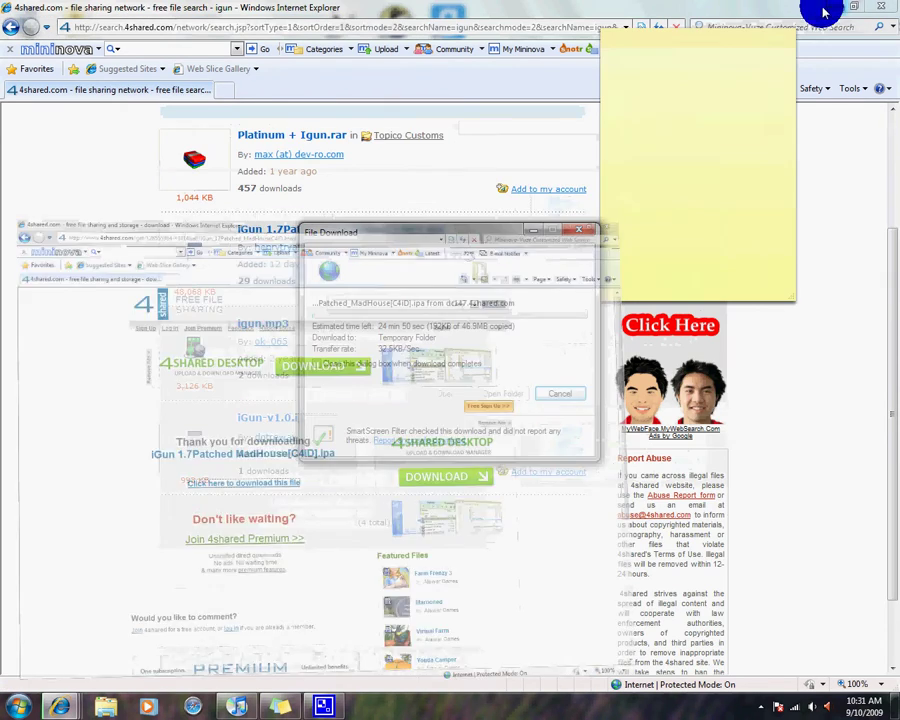
click(828, 14)
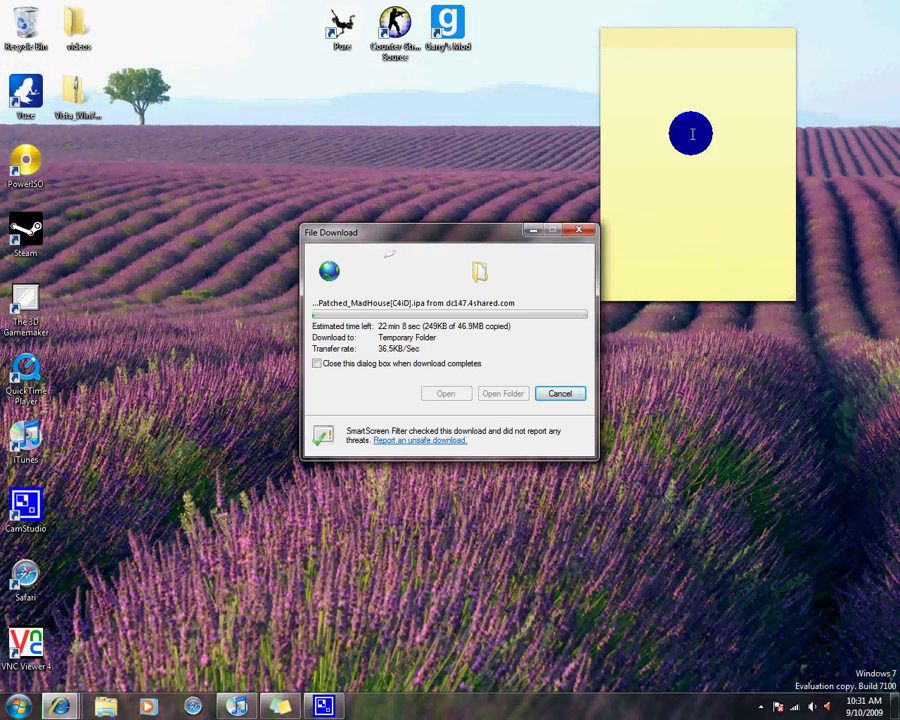
Step: Write "anyway ima cancel this but make sure to open it and it should pop up in apps cat and be there" in the sticky note
click(610, 238)
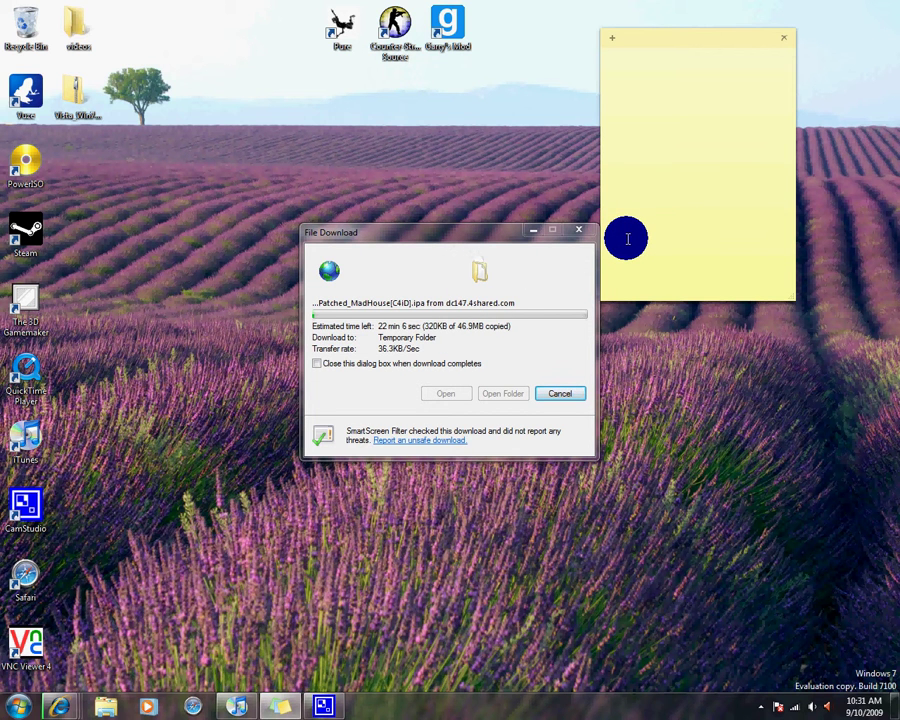
text(anyway ima can)
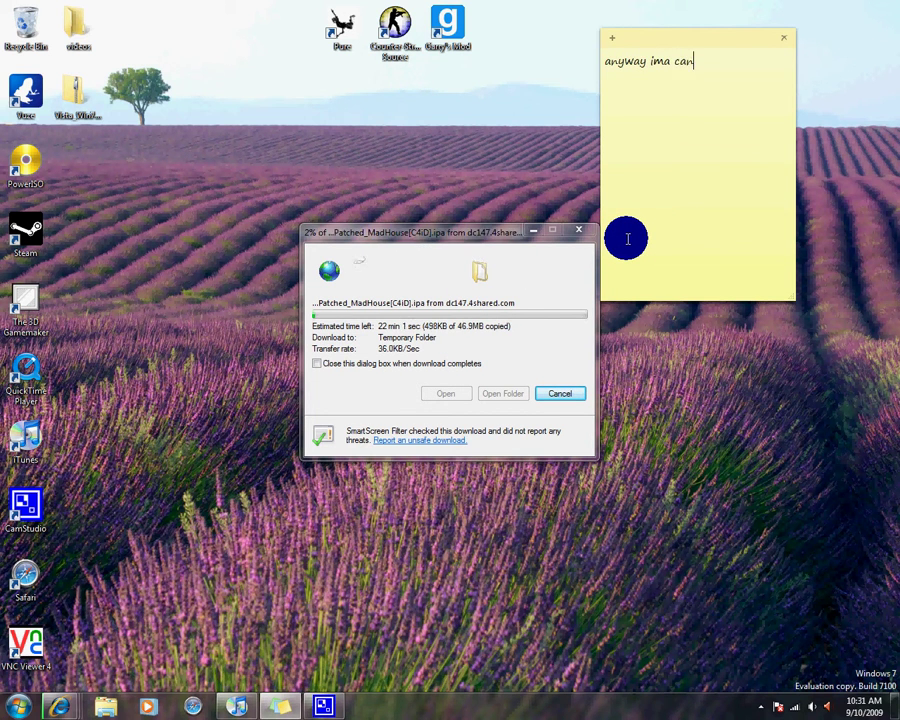
text(cel this )
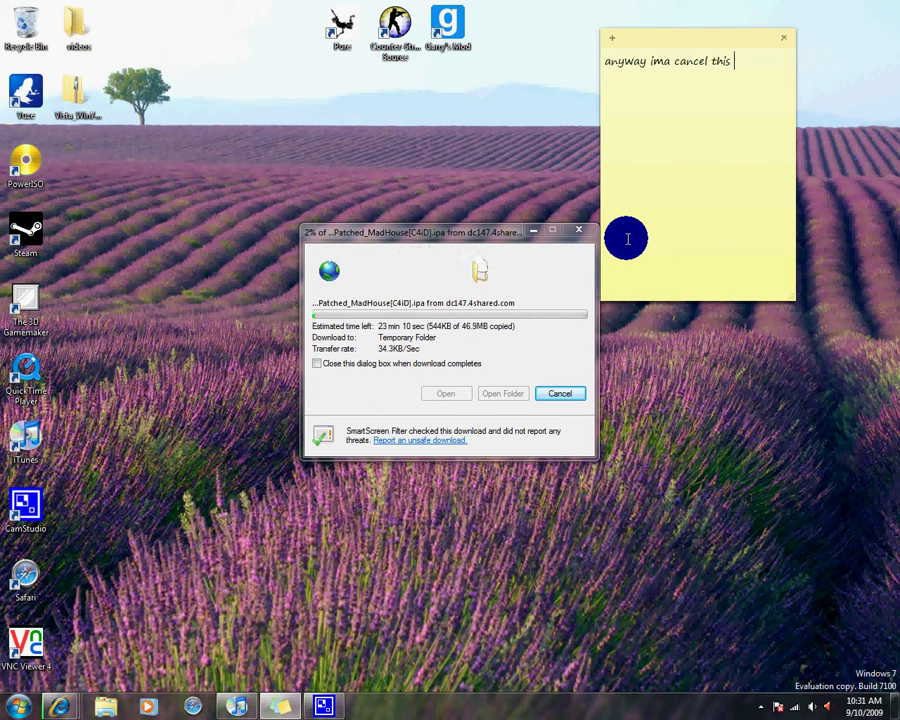
text(but whe)
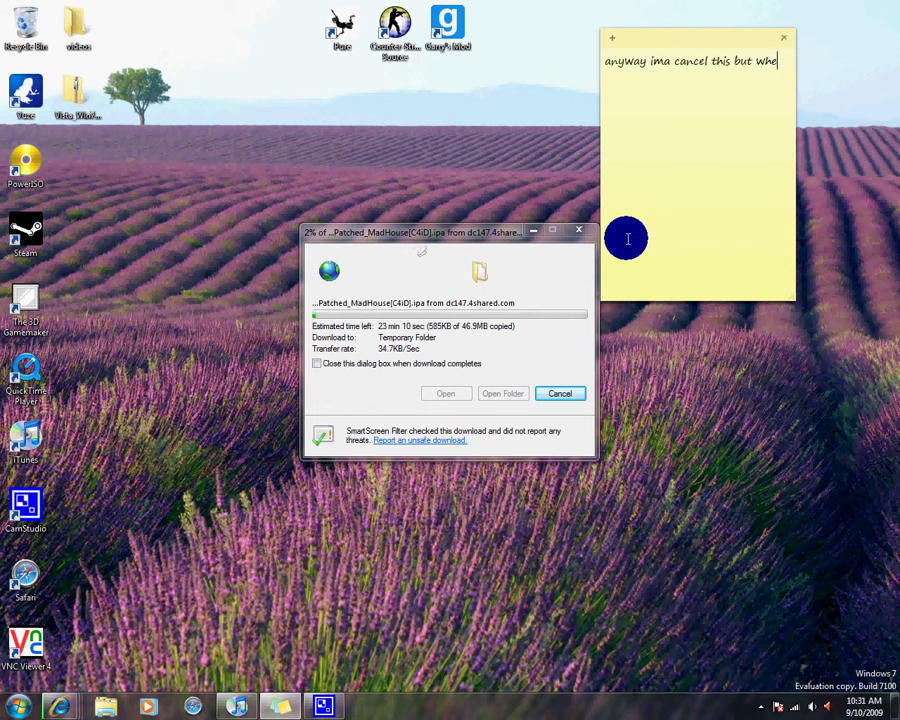
text(n)
key(BackSpace)
key(BackSpace)
key(BackSpace)
key(BackSpace)
key(BackSpace)
text(make sure to op)
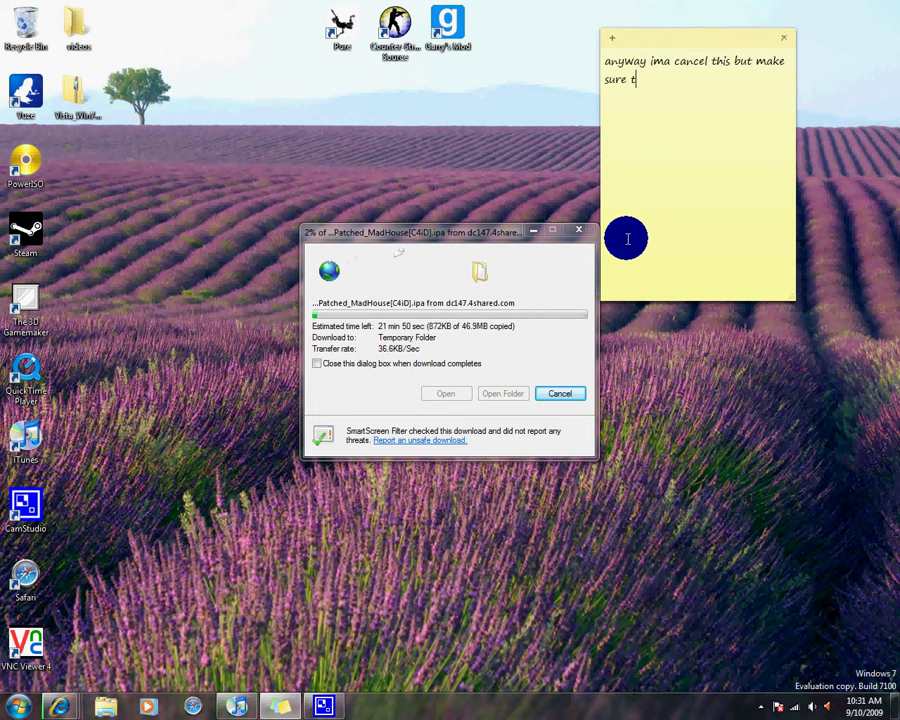
text(it and it s)
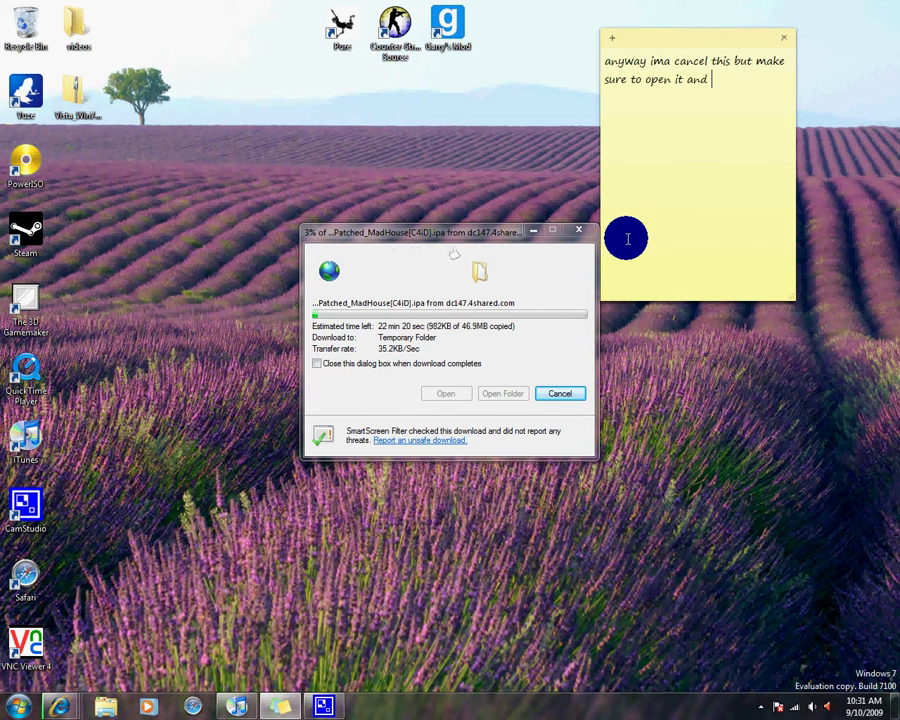
text(h)
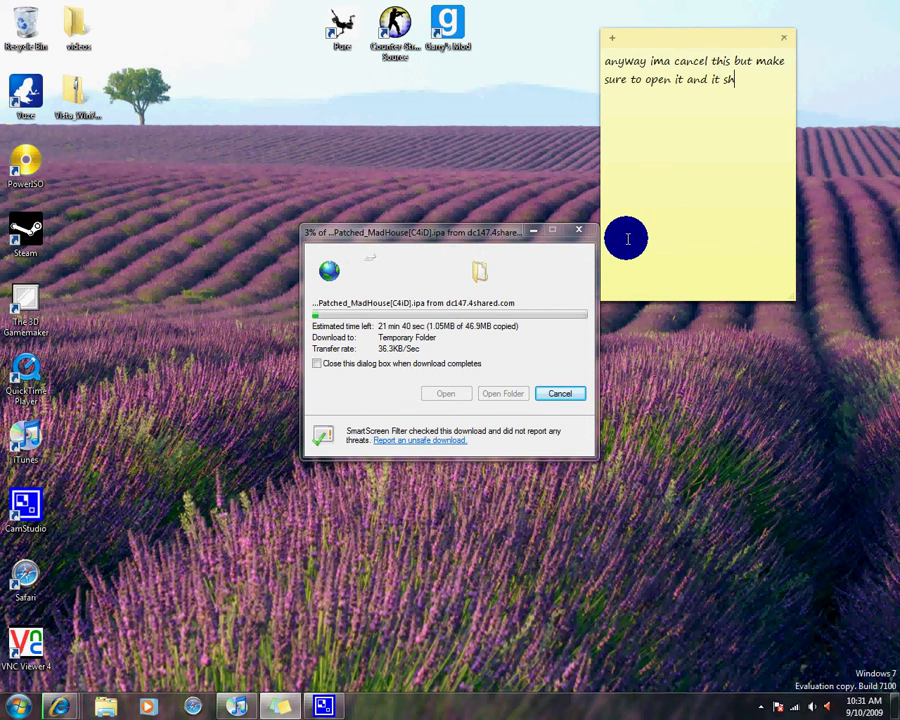
text(ould pop a)
key(BackSpace)
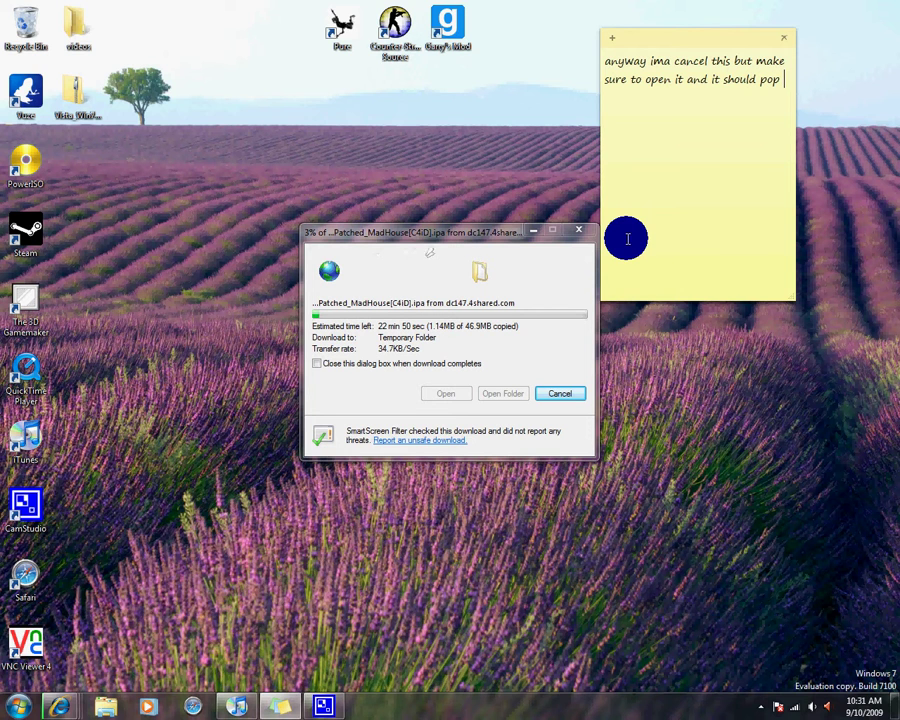
text(up in app)
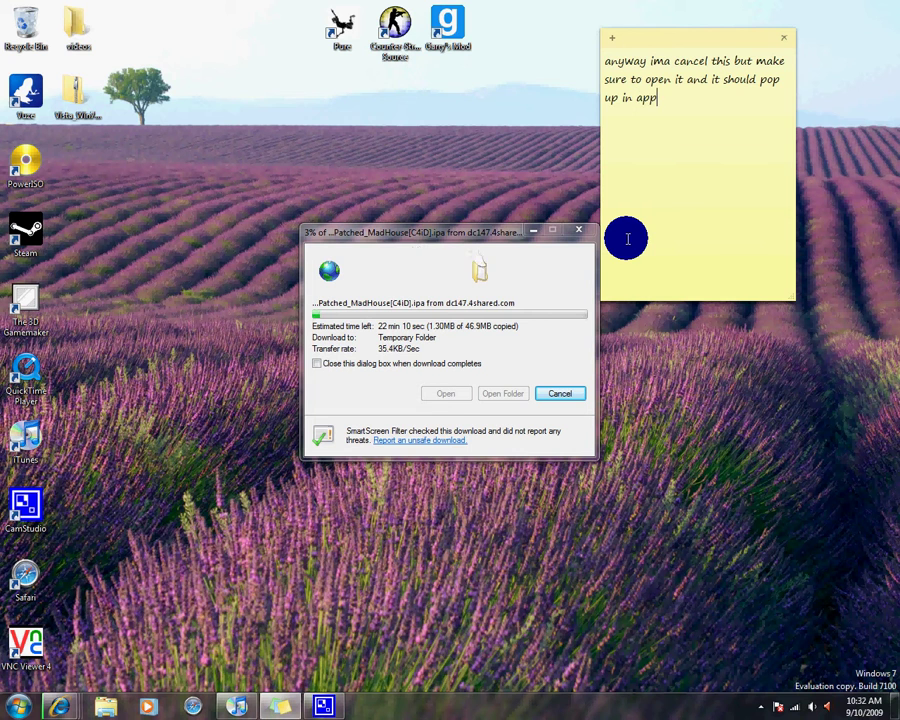
text(s cat and )
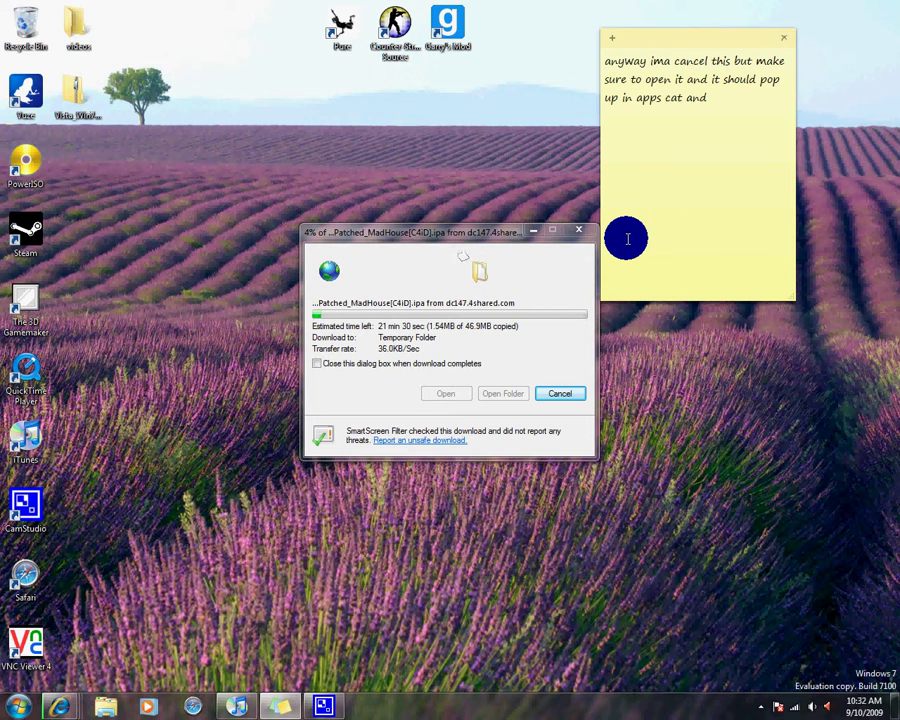
text(be ther e)
key(BackSpace)
key(BackSpace)
text(e)
Step: Cancel the iGun file download and switch to iTunes to show the library's Applications
click(562, 396)
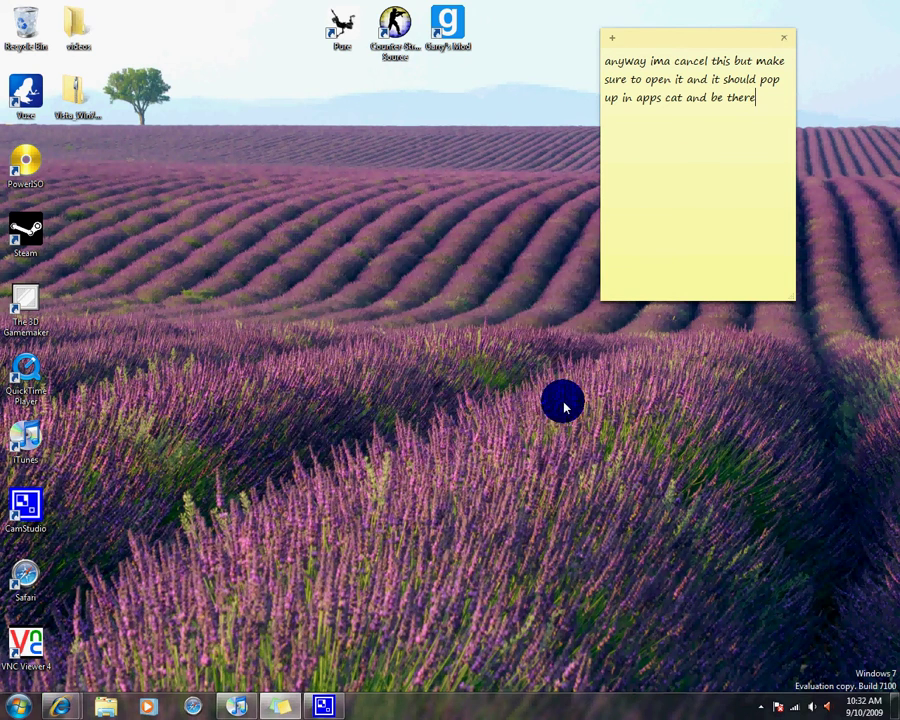
click(237, 704)
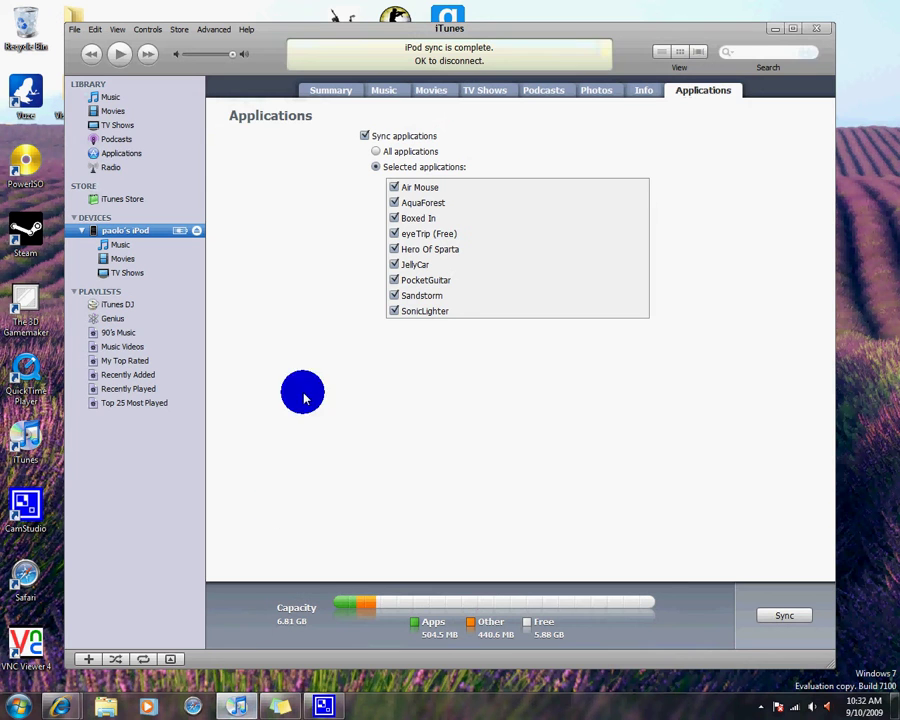
click(116, 154)
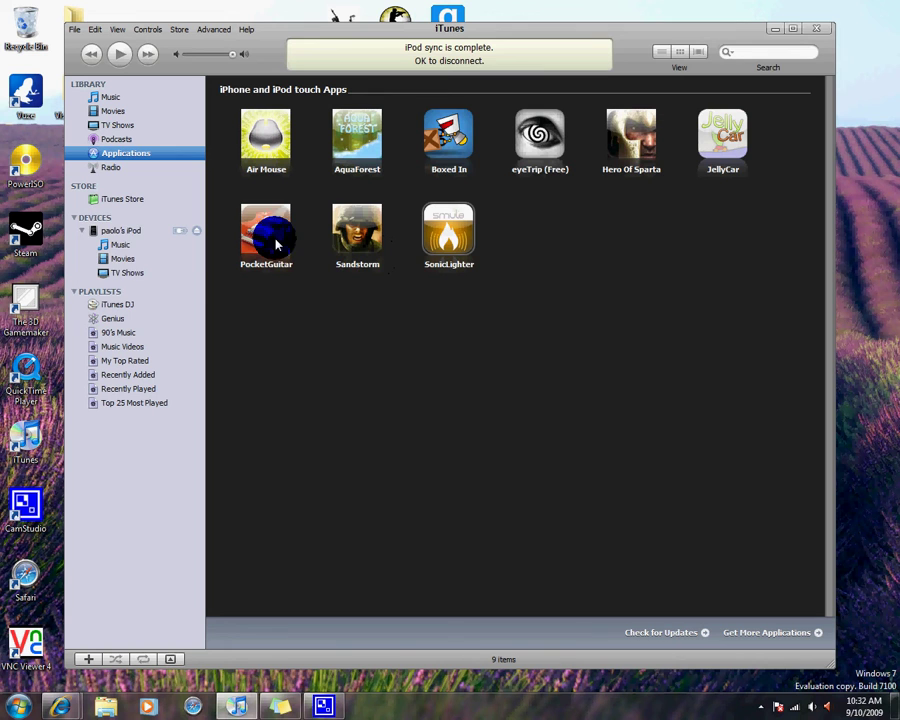
Step: Replace the sticky note's text with "then all u have to do is go to ur ipod applications and sync"
click(278, 705)
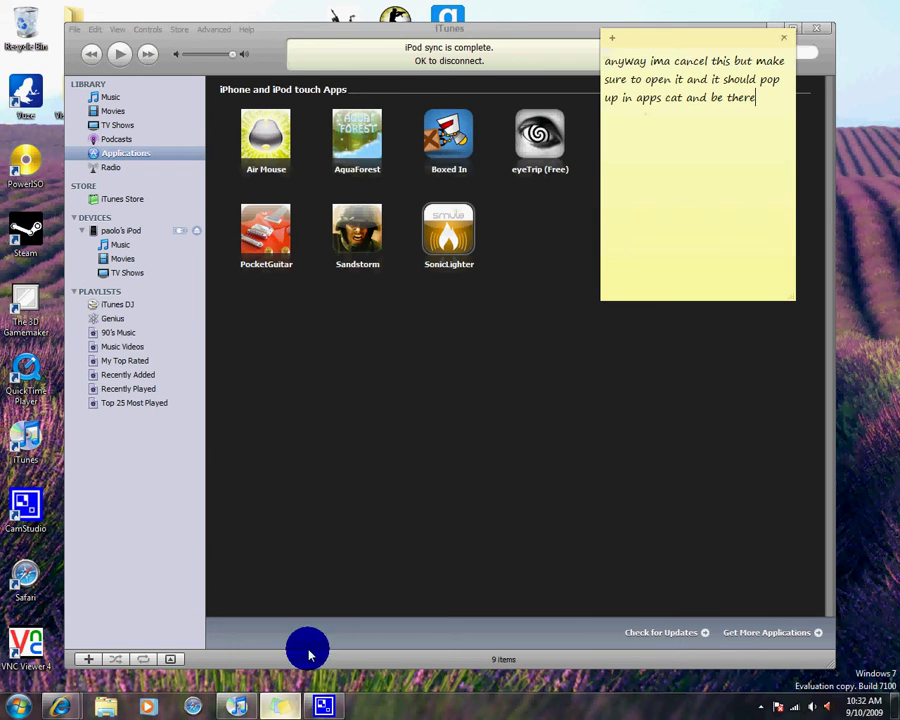
drag(752, 95, 508, 2)
key(BackSpace)
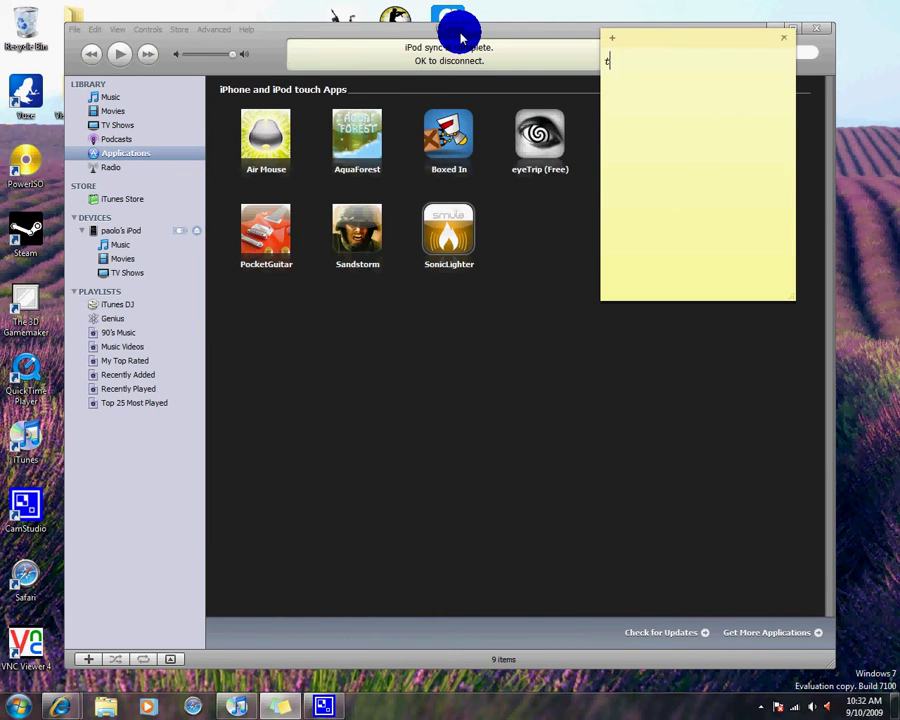
text(then all u have to do)
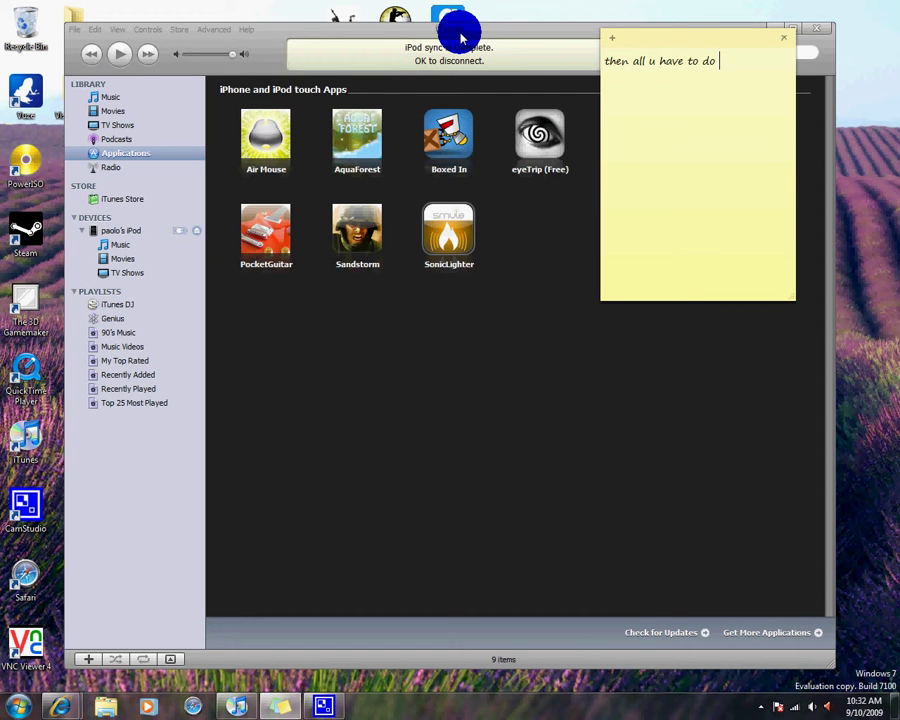
text( is go to ur ipod appl)
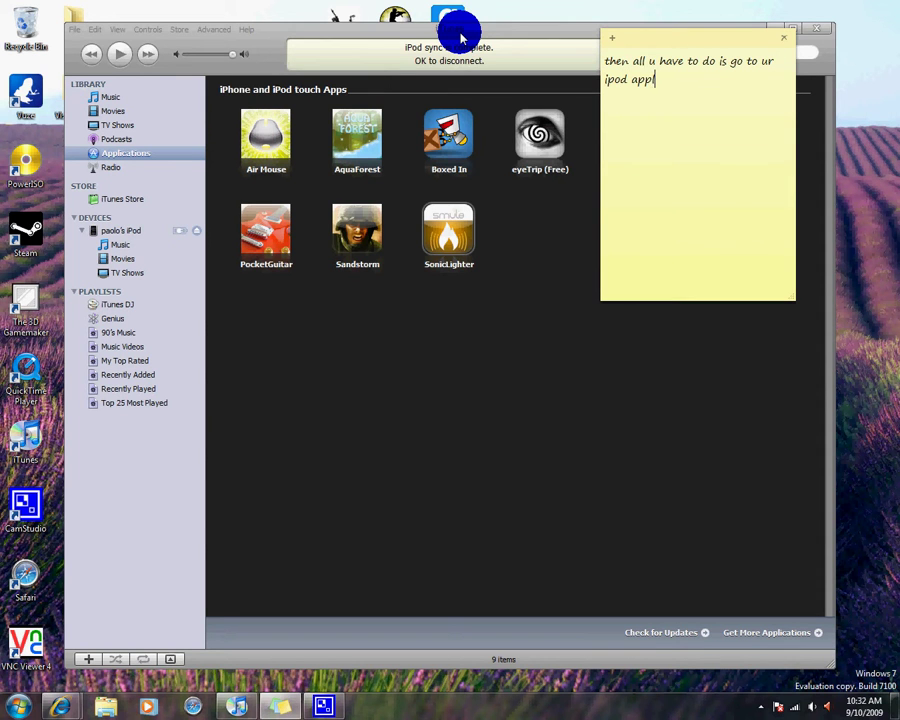
text(ications and sync)
Step: Show the iPod's Applications in iTunes and replace the sticky note's text with "and if it says u did not purchase this game or"
click(128, 240)
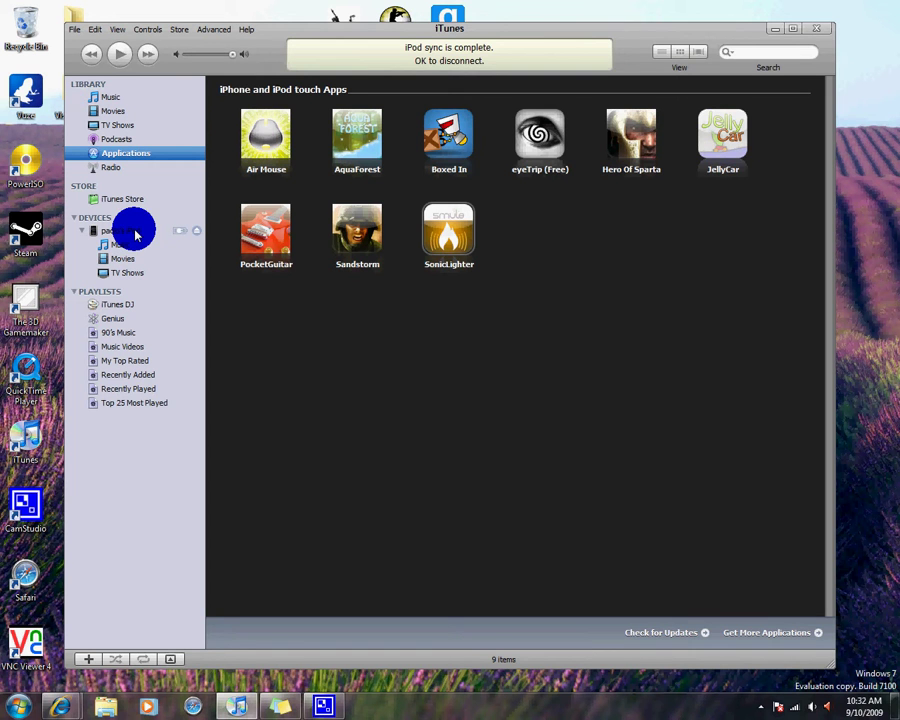
click(278, 707)
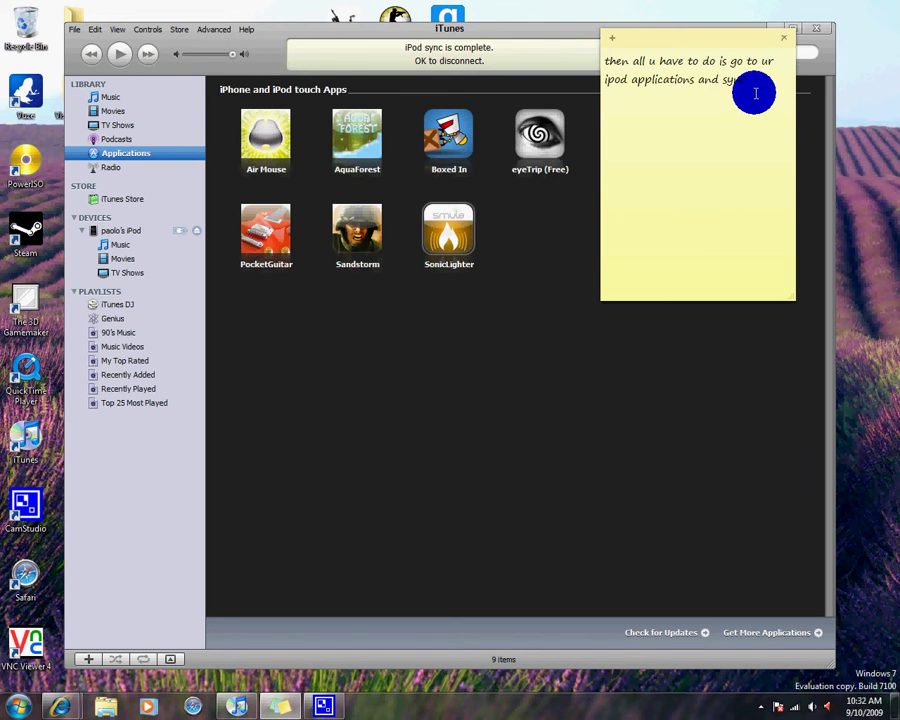
key(ctrl+a)
text(and )
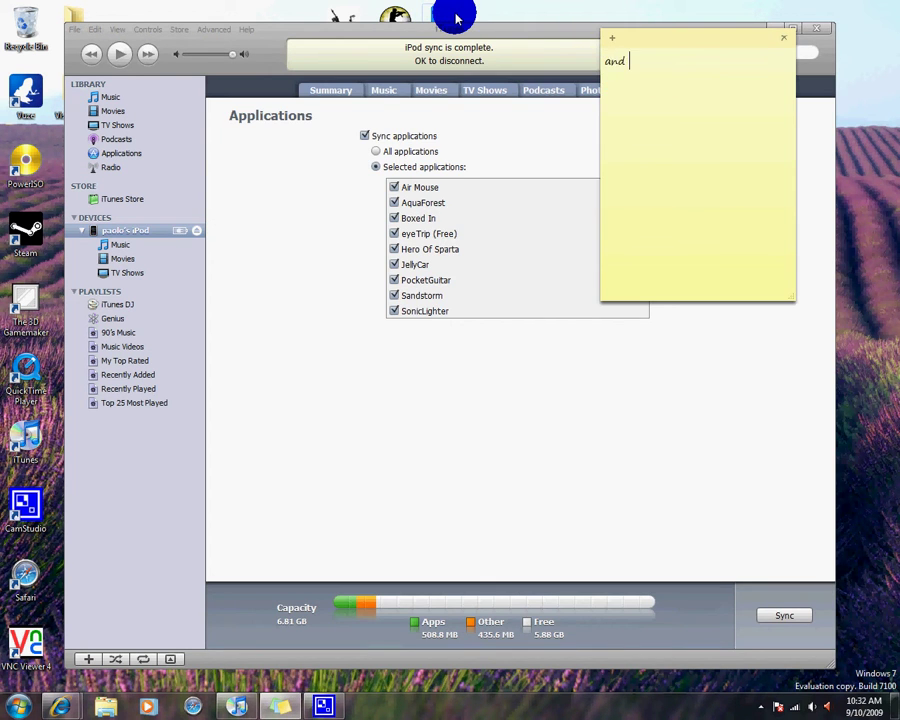
text(if it says u did not)
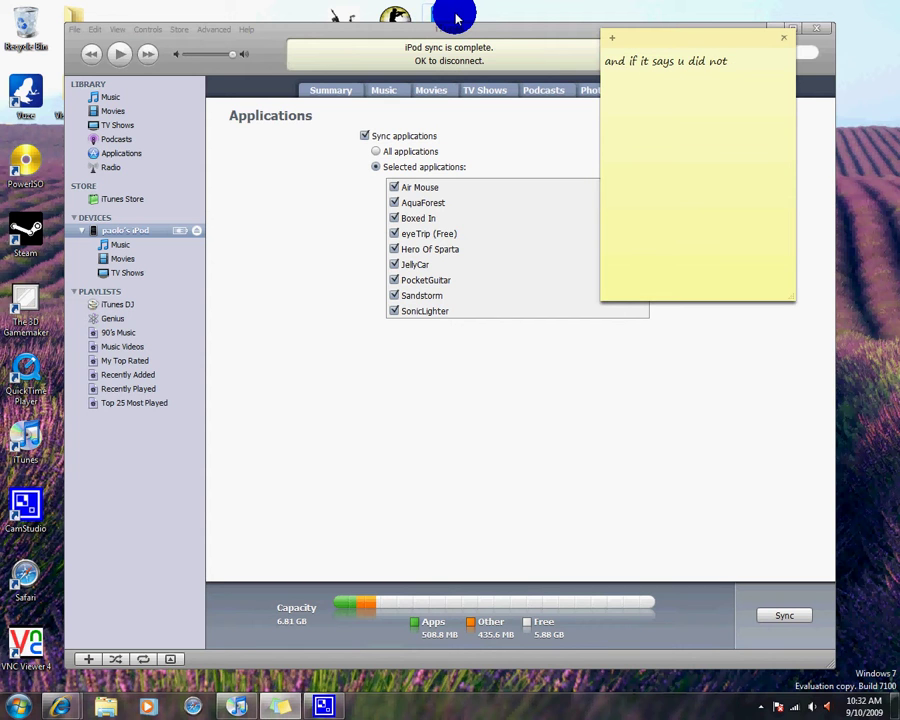
text( purchase this game or)
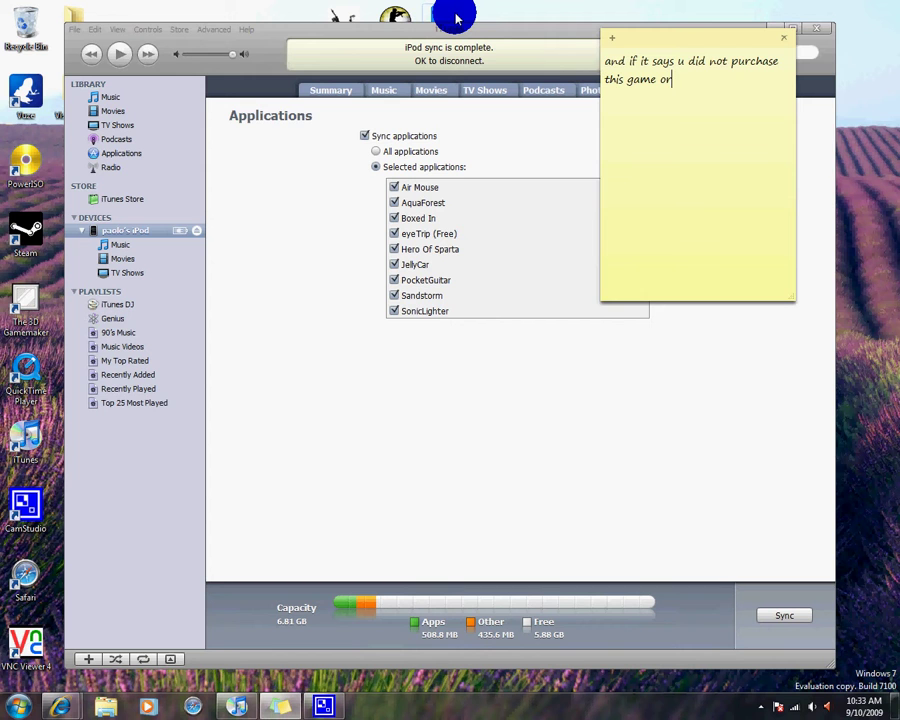
Step: Continue the note with "somin go to the app store on ur pc and get a free app and sync the app u downloaded and the"
text( somin  go to the app stor)
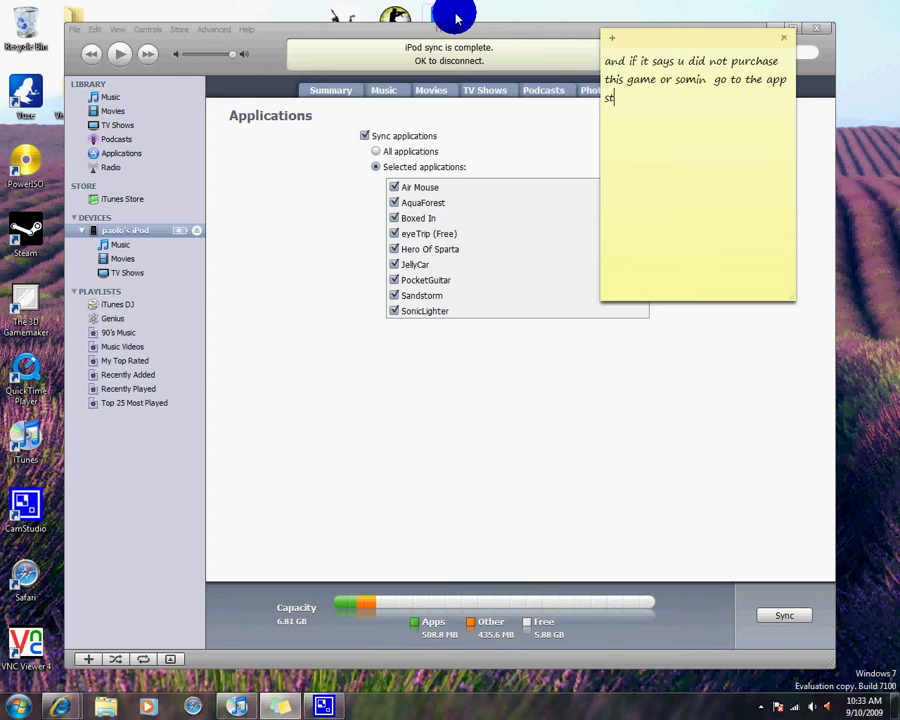
text(e on ur pc and get a )
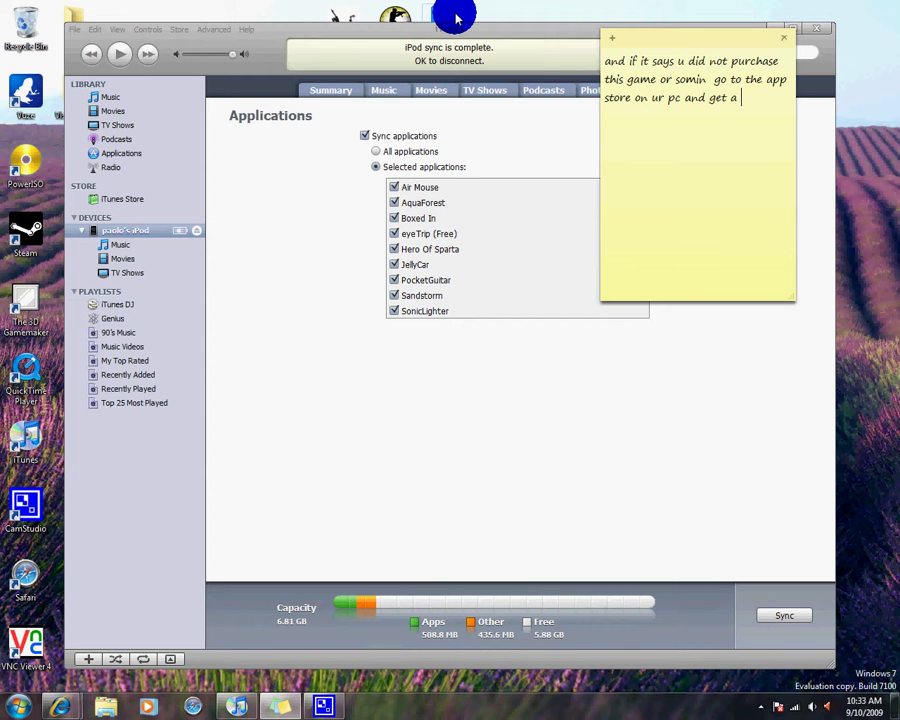
text(free app and syn)
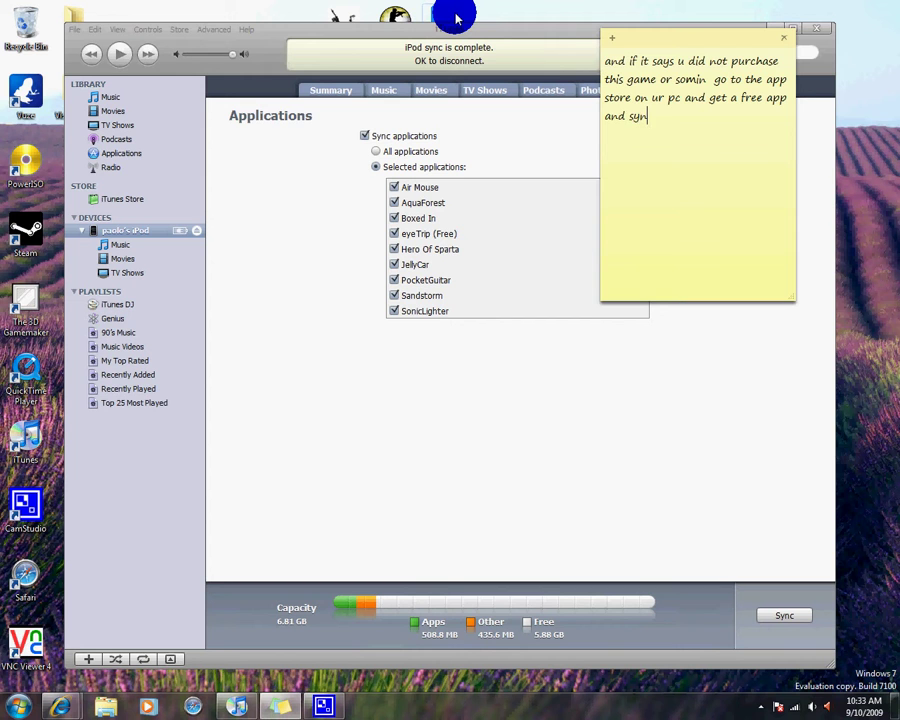
text(c the app u downloade)
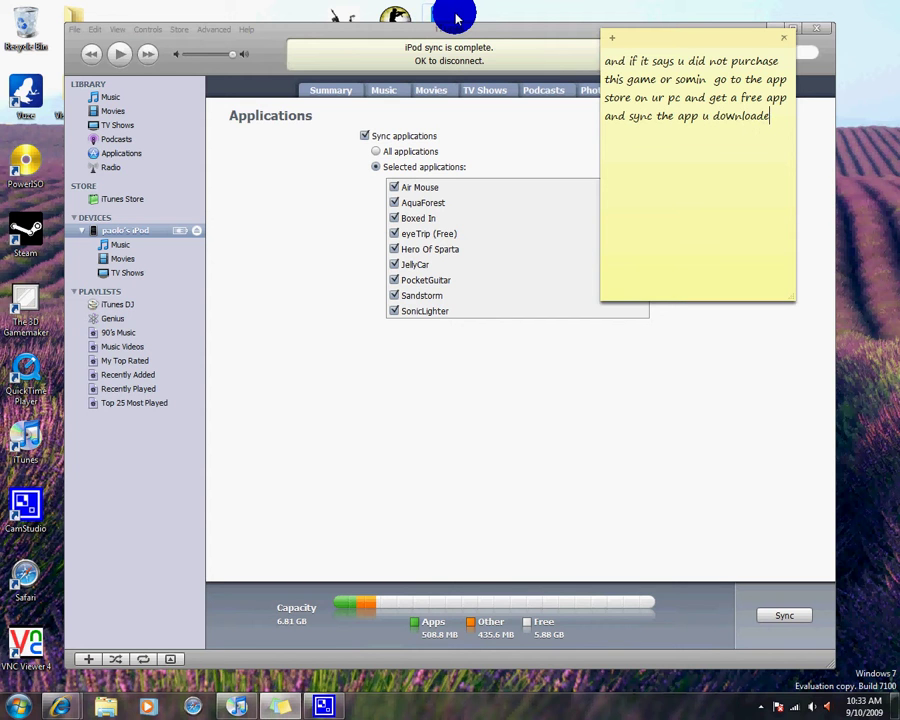
text(d and the )
Step: Finish the sticky note's sentence with "app tht u downloaded for free and should work"
text(app)
text( tht)
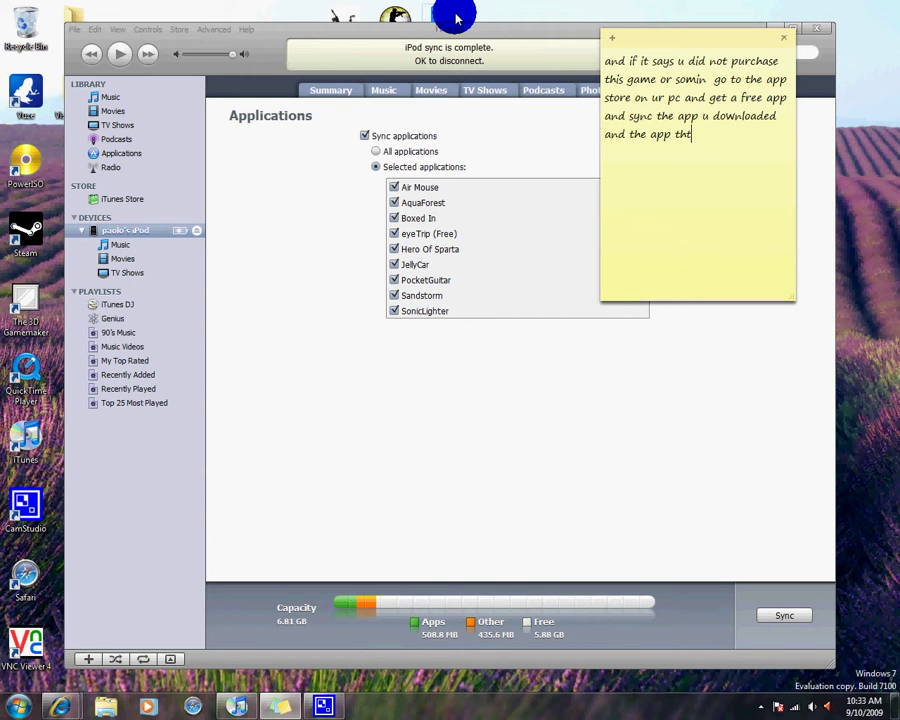
text( u downloaded for)
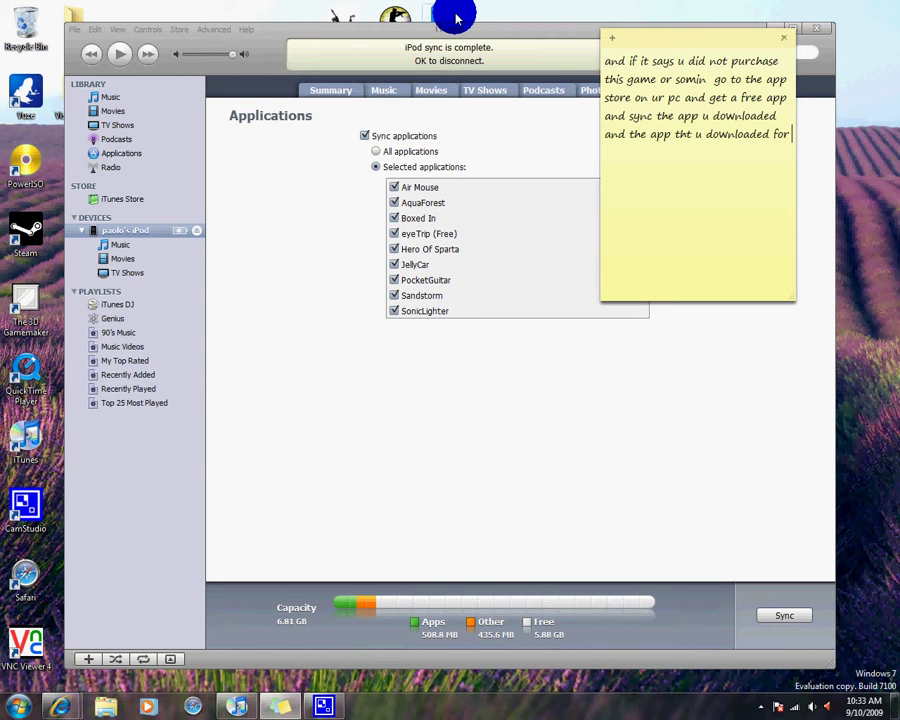
text( free and )
text(should f)
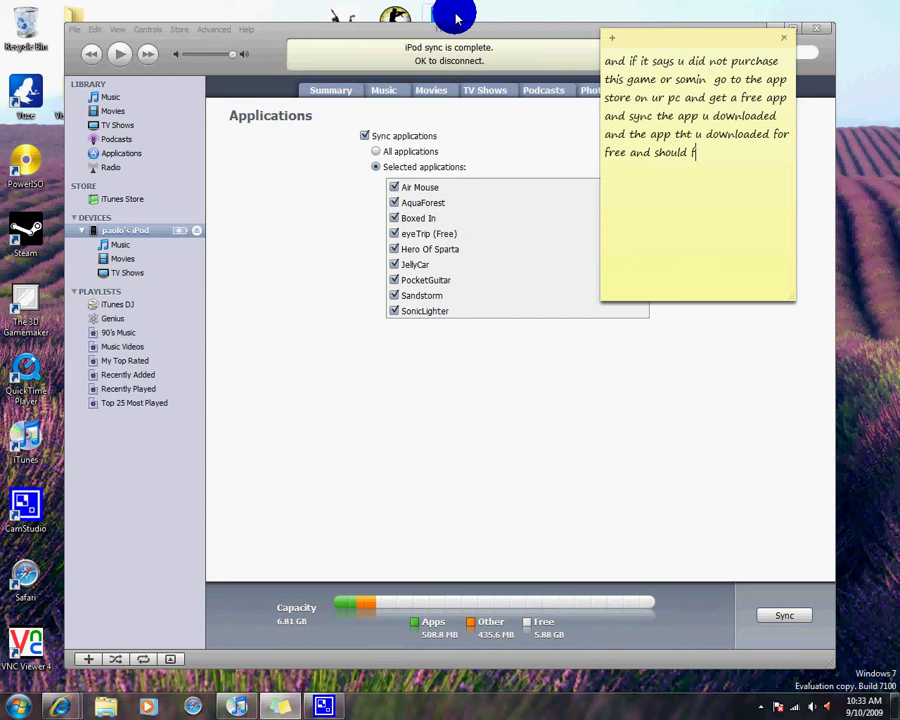
key(BackSpace)
text(work)
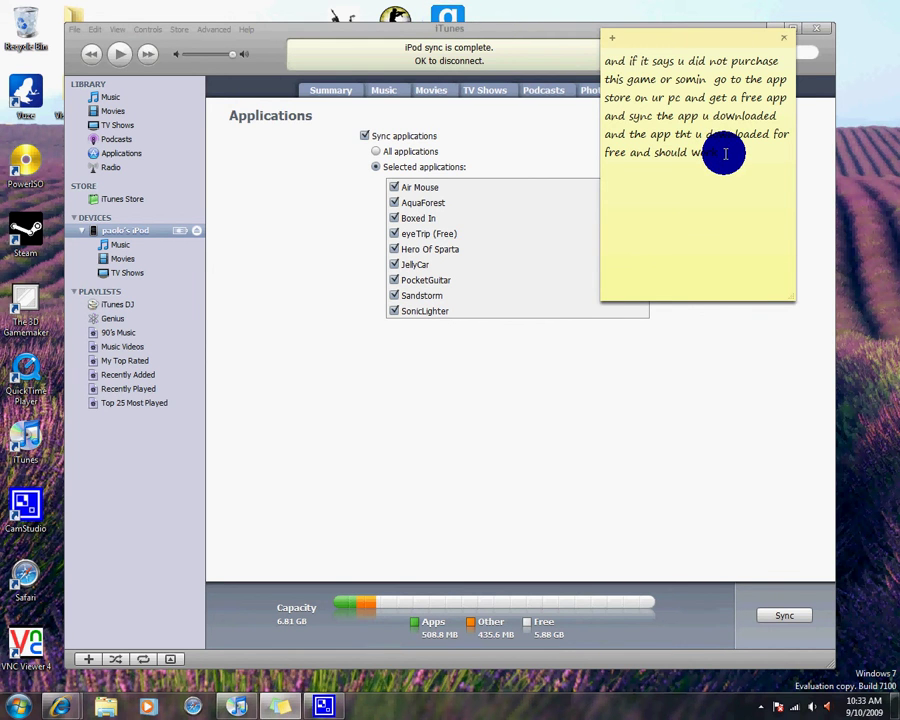
Step: Clear all text from the sticky note and close iTunes
drag(725, 153, 573, 8)
key(Delete)
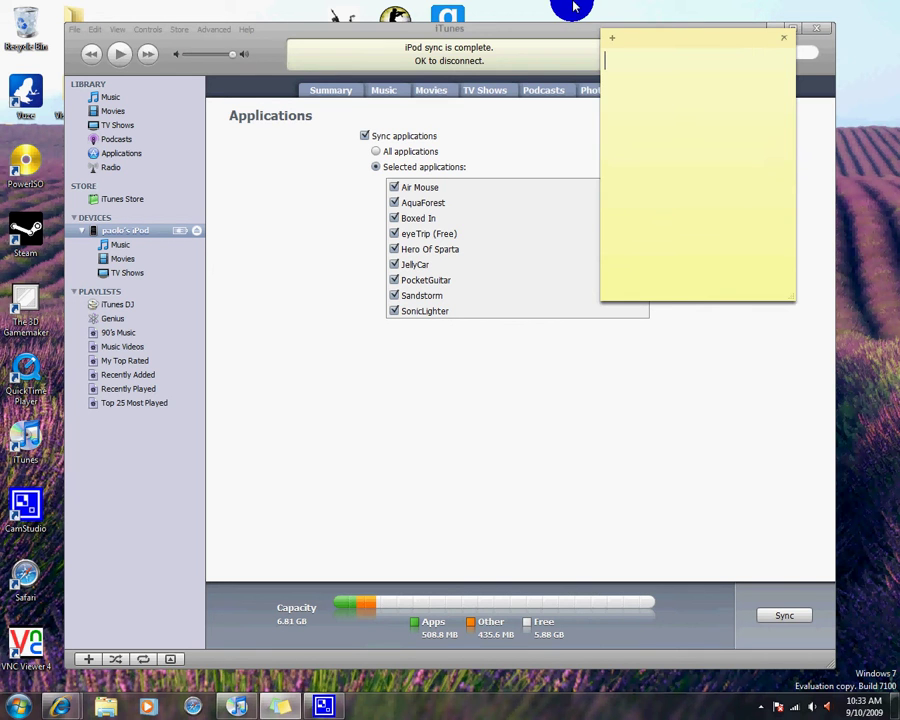
click(254, 510)
click(778, 612)
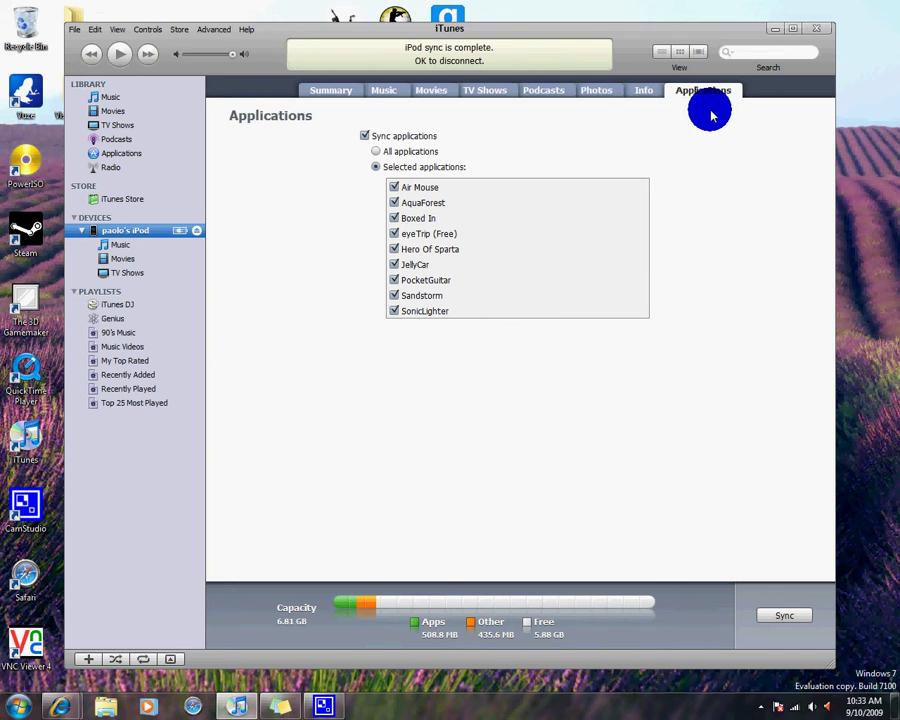
click(816, 28)
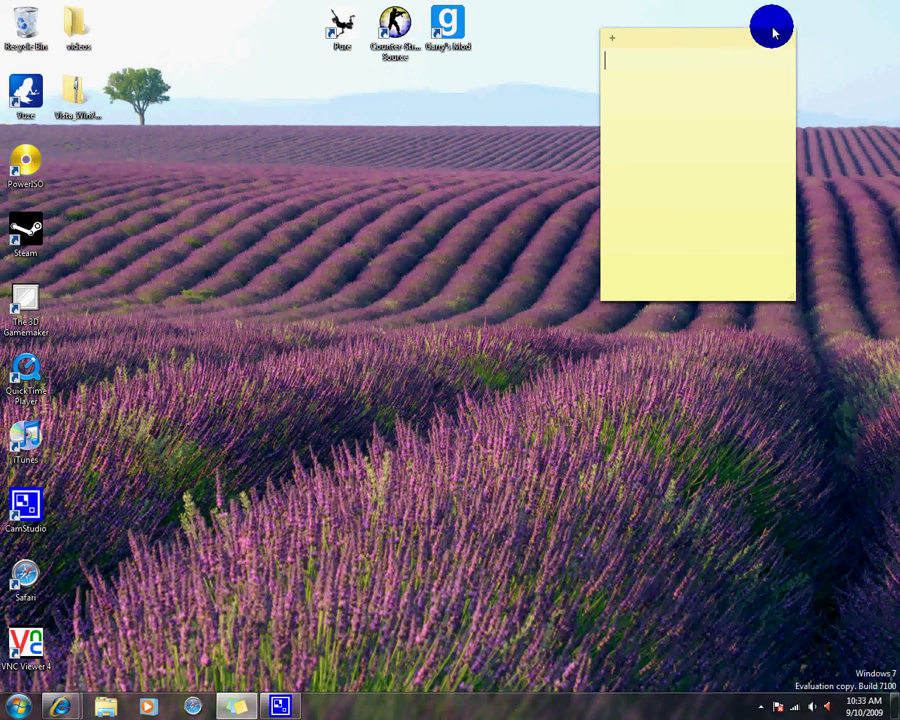
Step: Write "and i downloaded sonic lighter and watch" in the empty sticky note
text(and i)
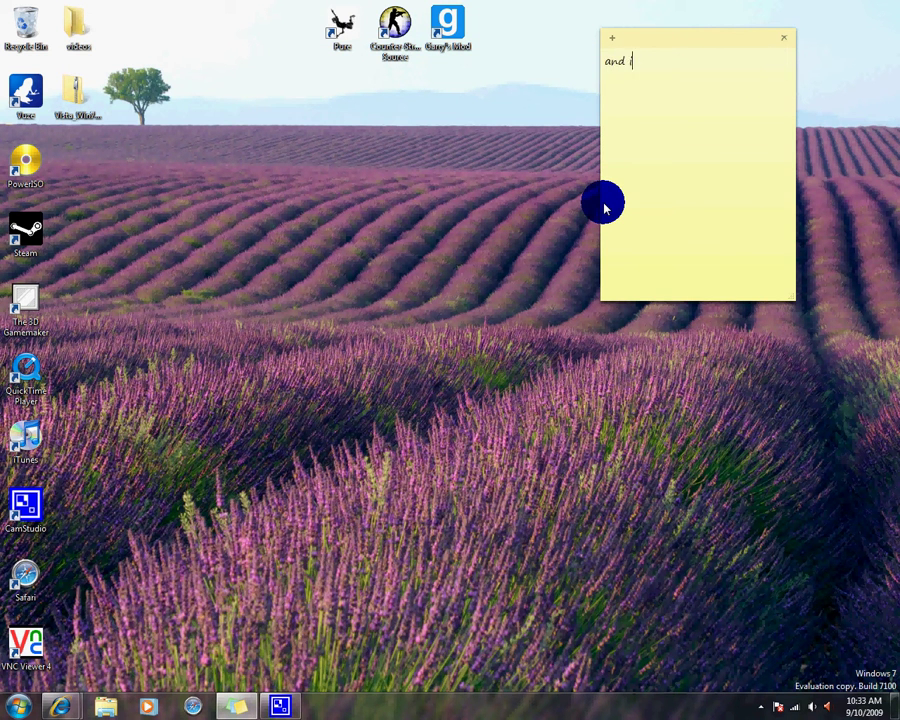
text( download e)
text(ed )
text(sonic l)
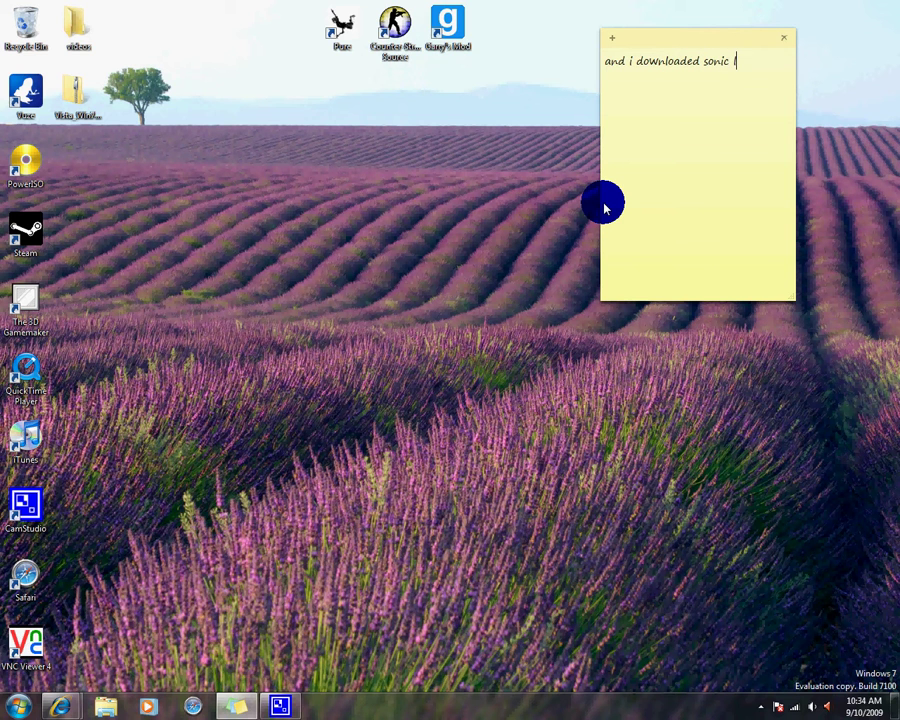
text(ight)
key(Return)
text(and W)
text(atcg)
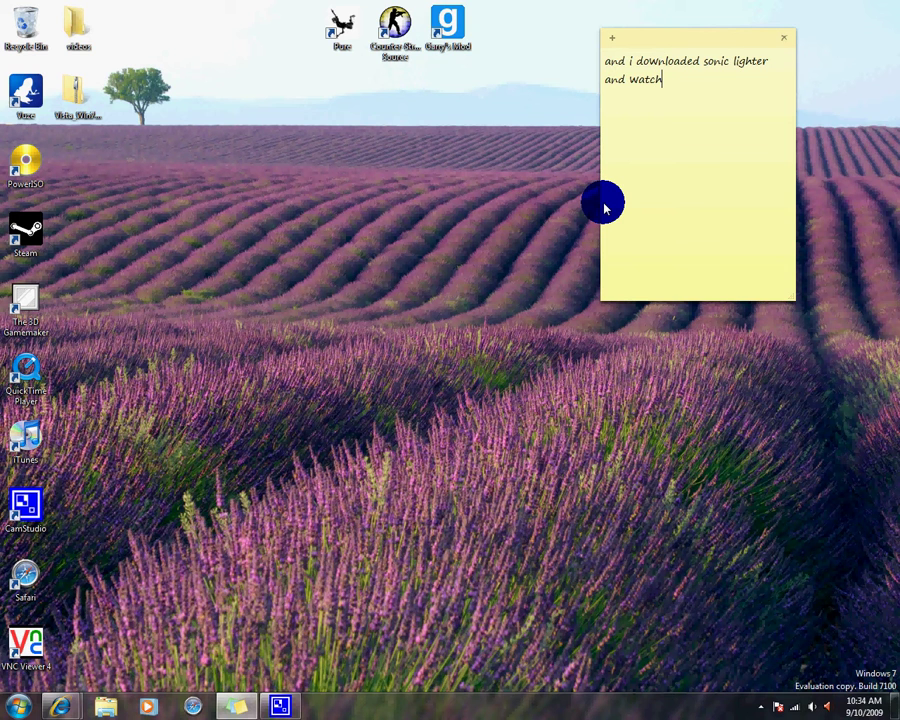
Step: Launch VNC Viewer and connect to the iPod at server 192.168.1.105
click(27, 648)
double_click(27, 648)
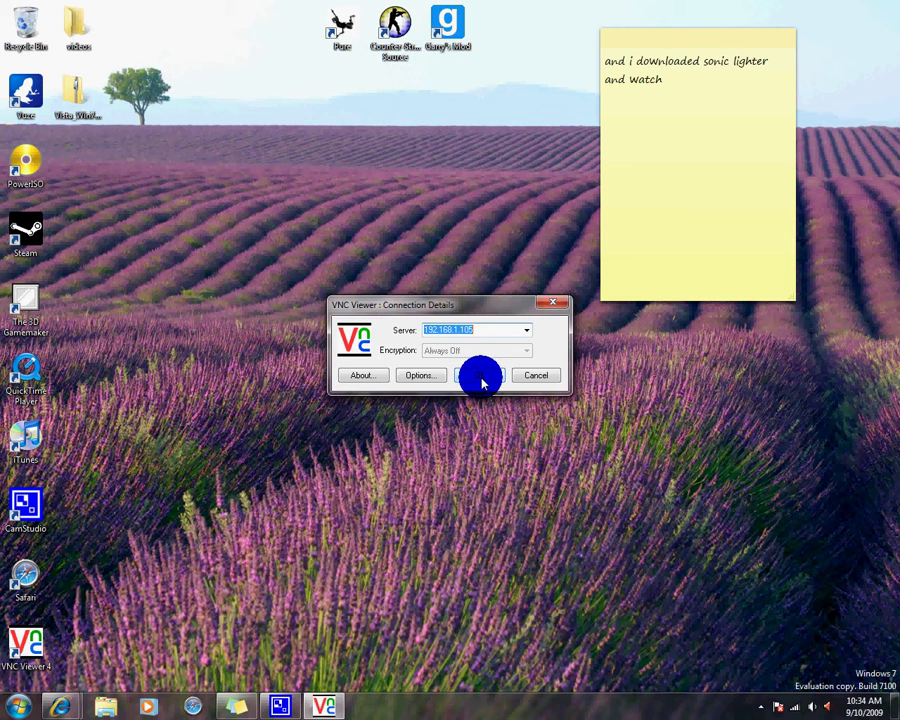
click(481, 376)
Step: Replace the sticky note's text with "this app was 99 cents i got it for 0 cents :)"
click(765, 42)
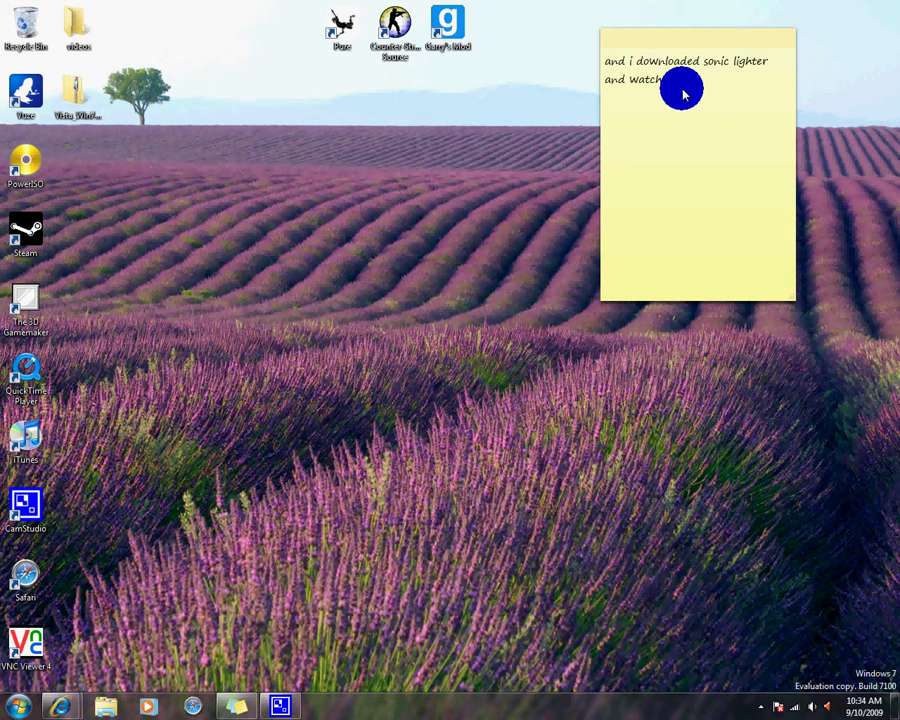
drag(657, 78, 513, 50)
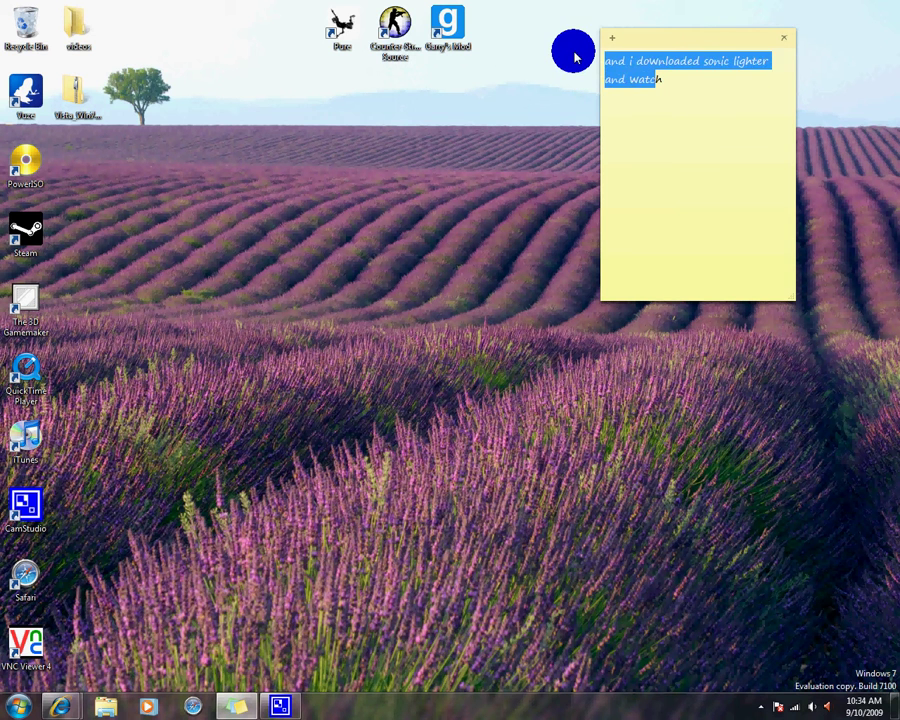
key(BackSpace)
text(thi)
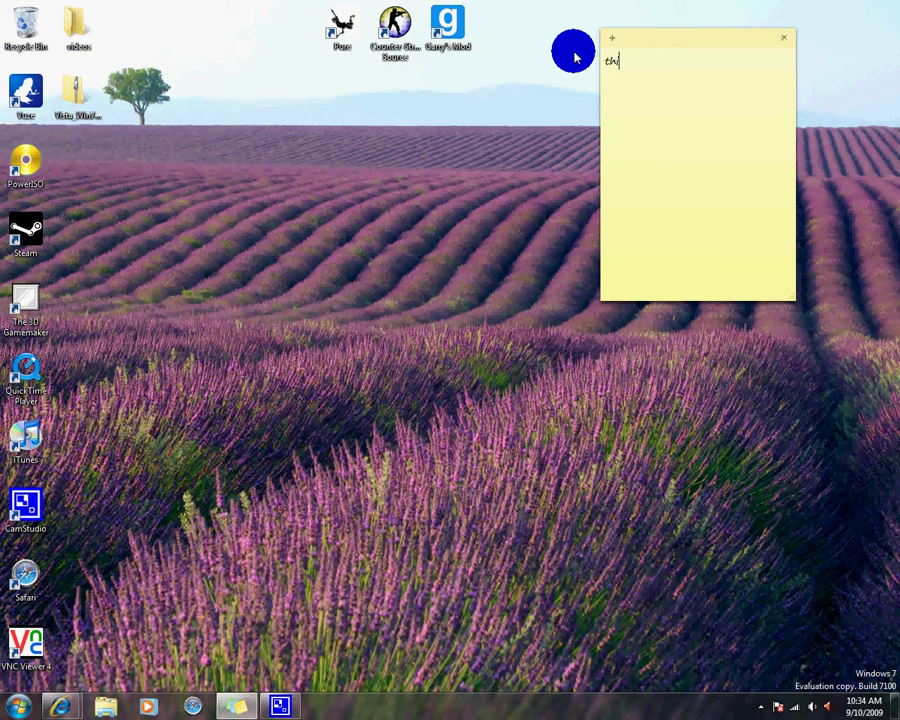
text(s app)
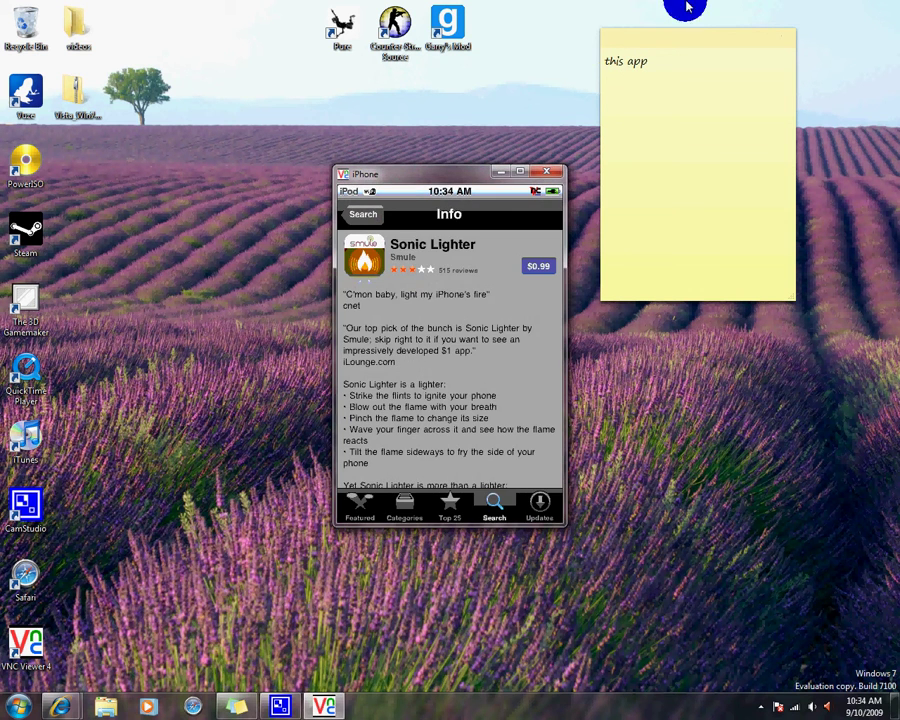
click(673, 63)
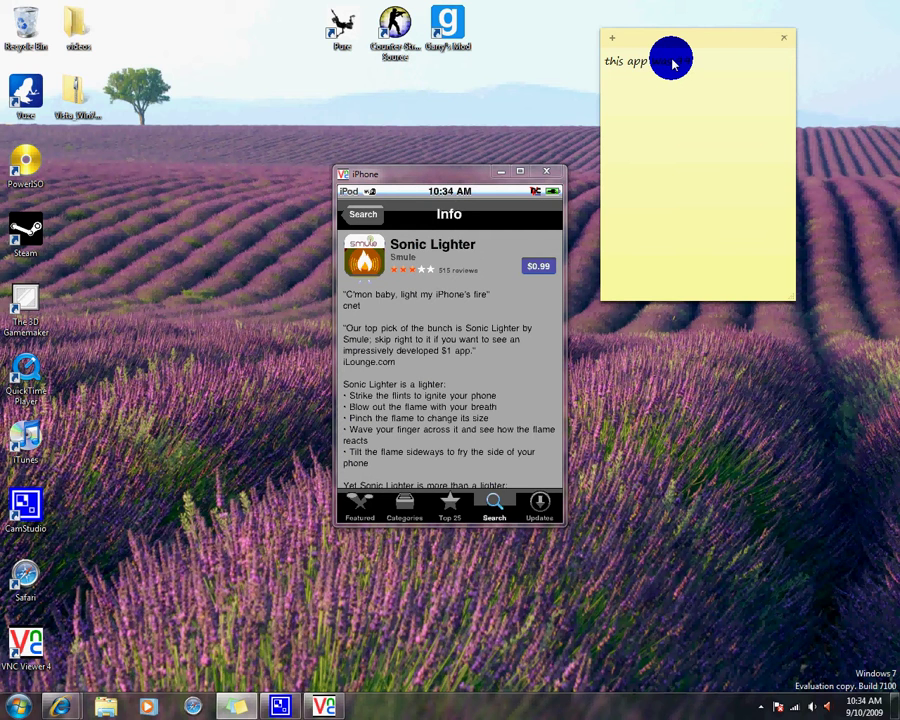
text(ents i got it w)
key(BackSpace)
text(for 0 cents  :))
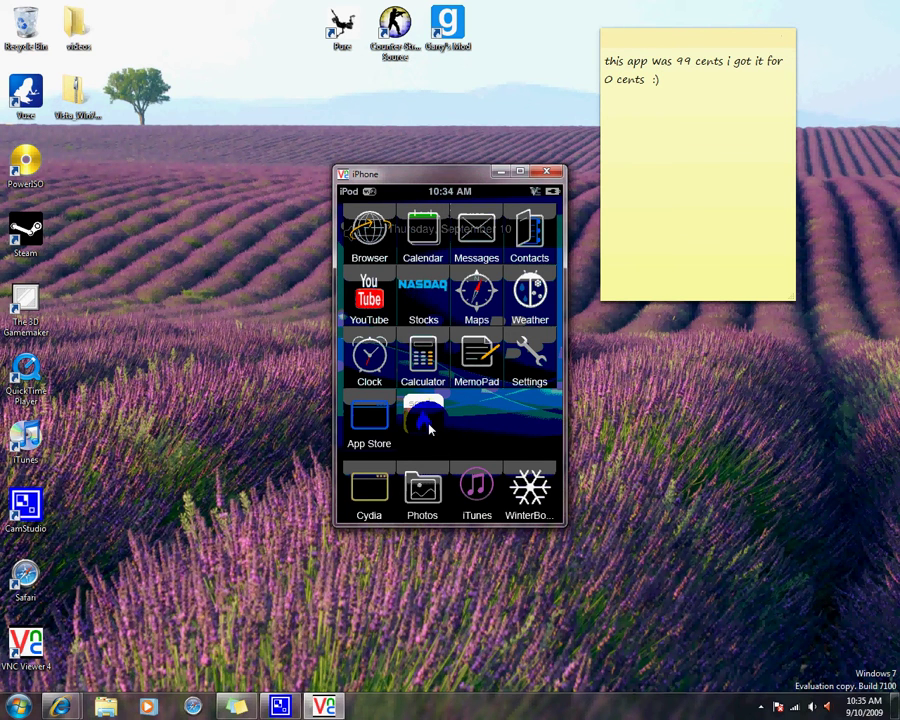
Step: Open the SonicLighter app on the mirrored iPod and refuse it access to the current location
click(430, 428)
click(752, 40)
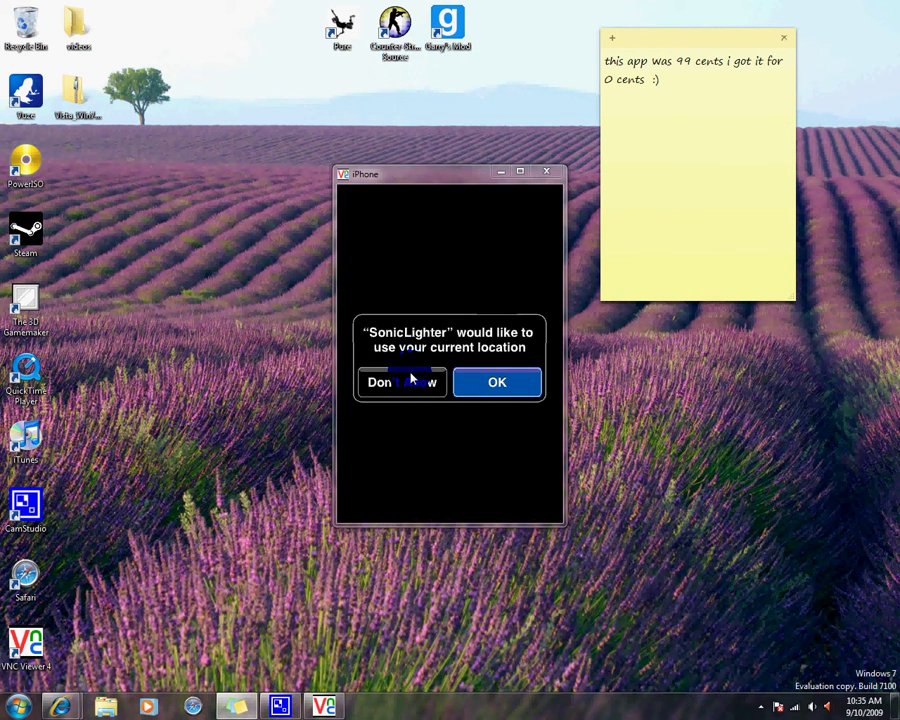
click(411, 378)
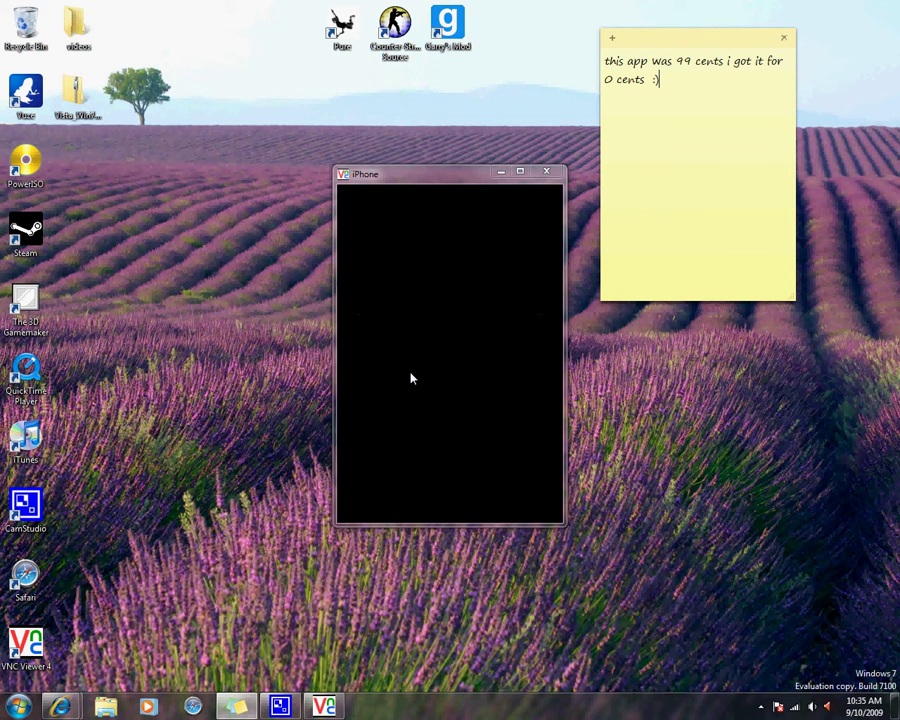
Step: Replace the sticky note's text with "u cant see but i can :)))"
drag(741, 257, 481, 52)
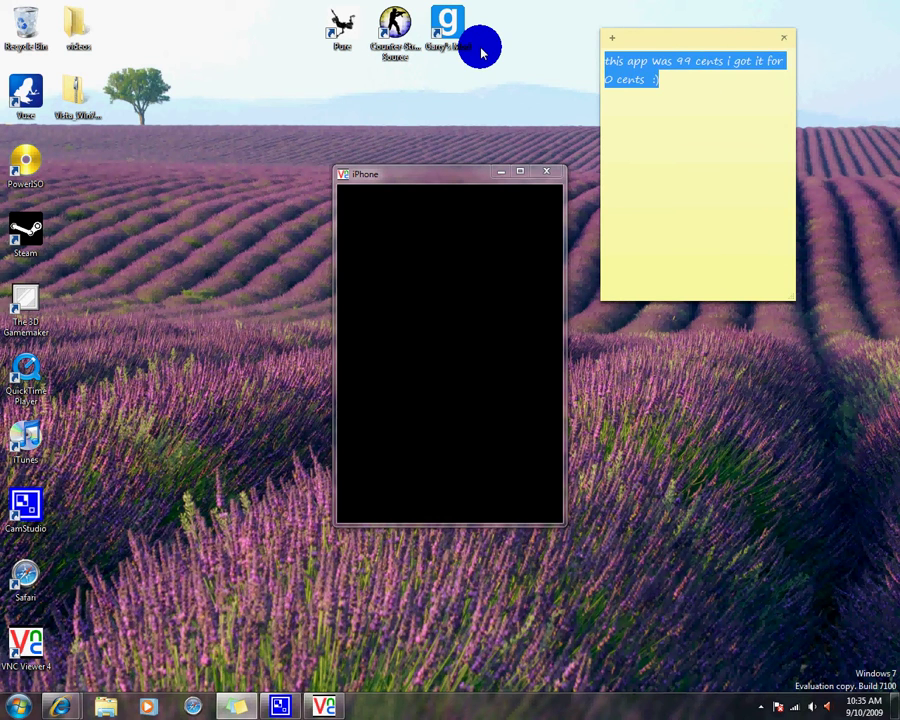
text(u cant )
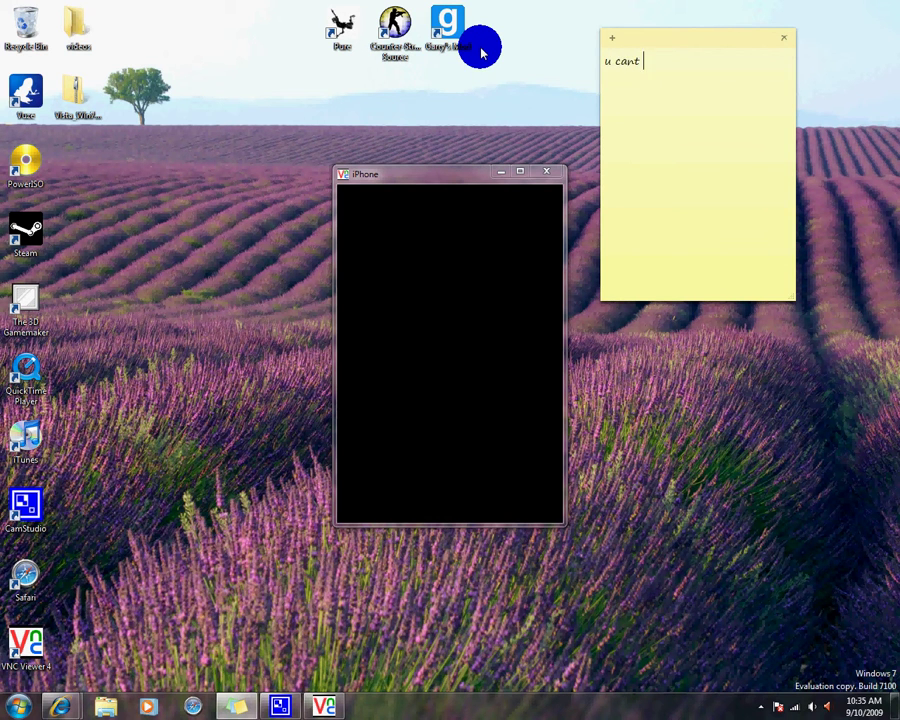
text(see but i can :))))
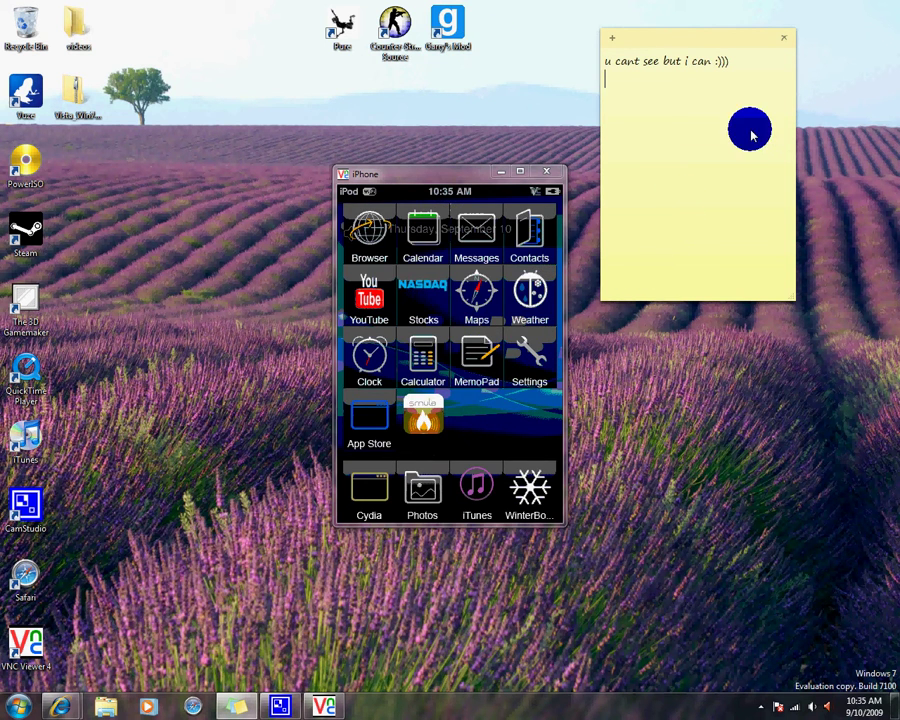
Step: Replace the sticky note's text with "ohh my next vid is to make ur ipod like mine jailbrokennn :))"
drag(726, 66, 462, 42)
key(BackSpace)
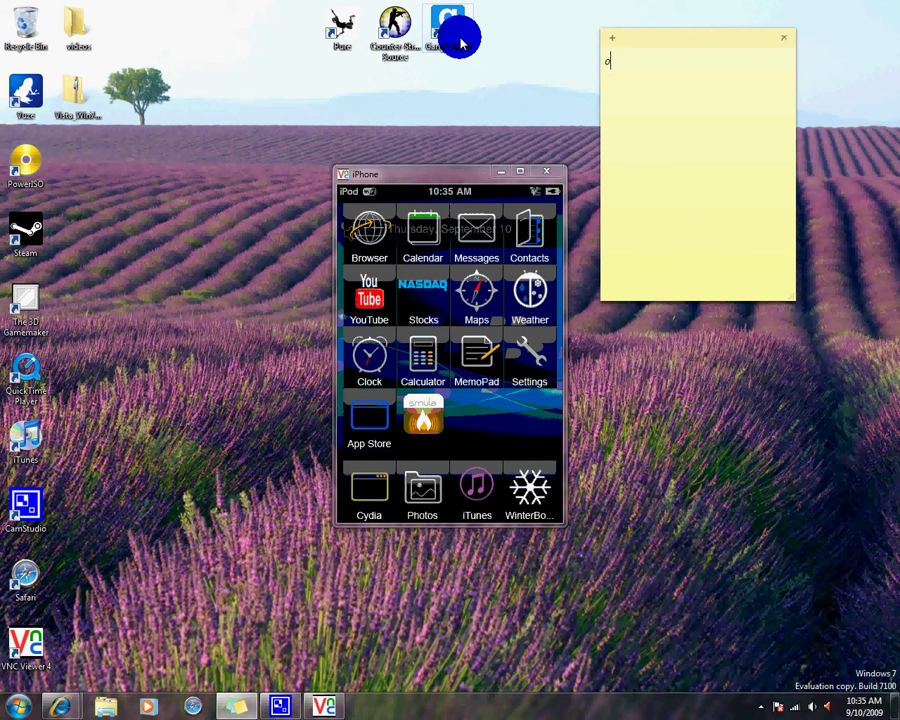
text(ohh my next vid is to make u)
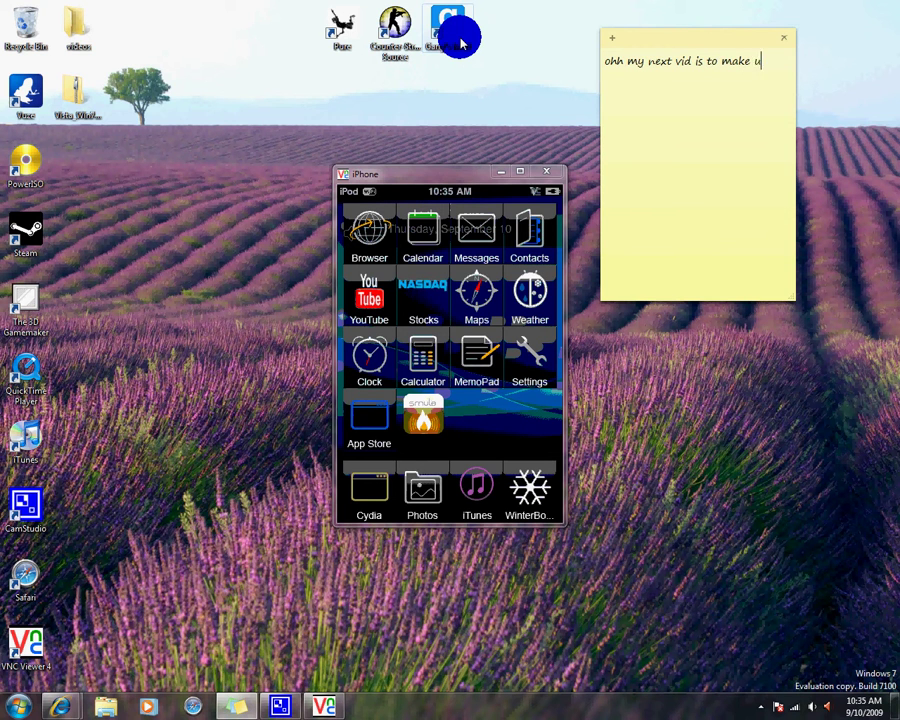
text(r ipod l)
text(ike m)
text(ine j)
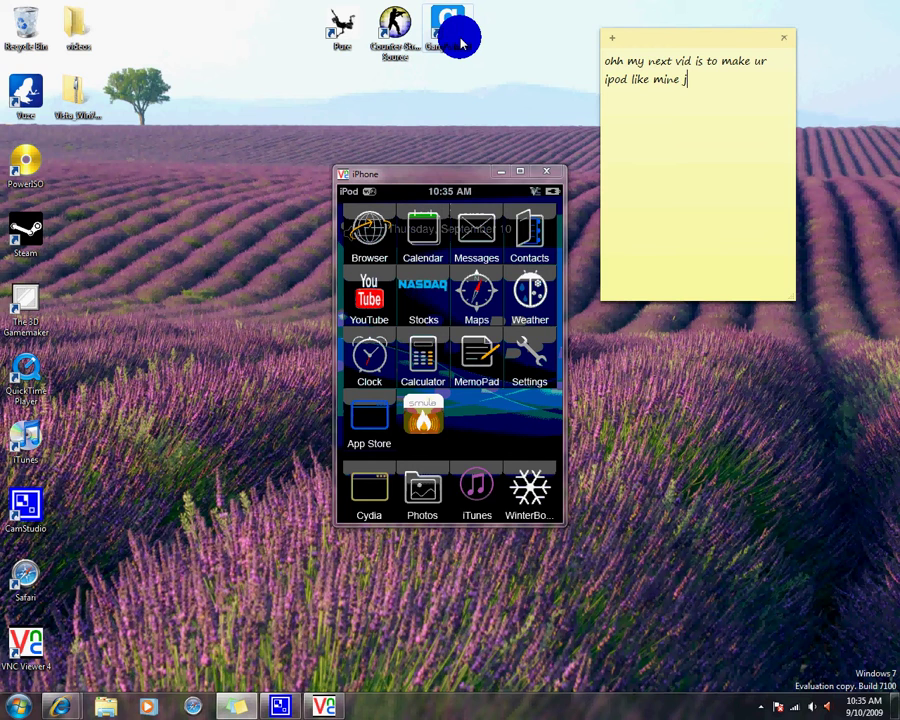
text(ailbrokennn)
key(shift+Left)
key(shift+Left)
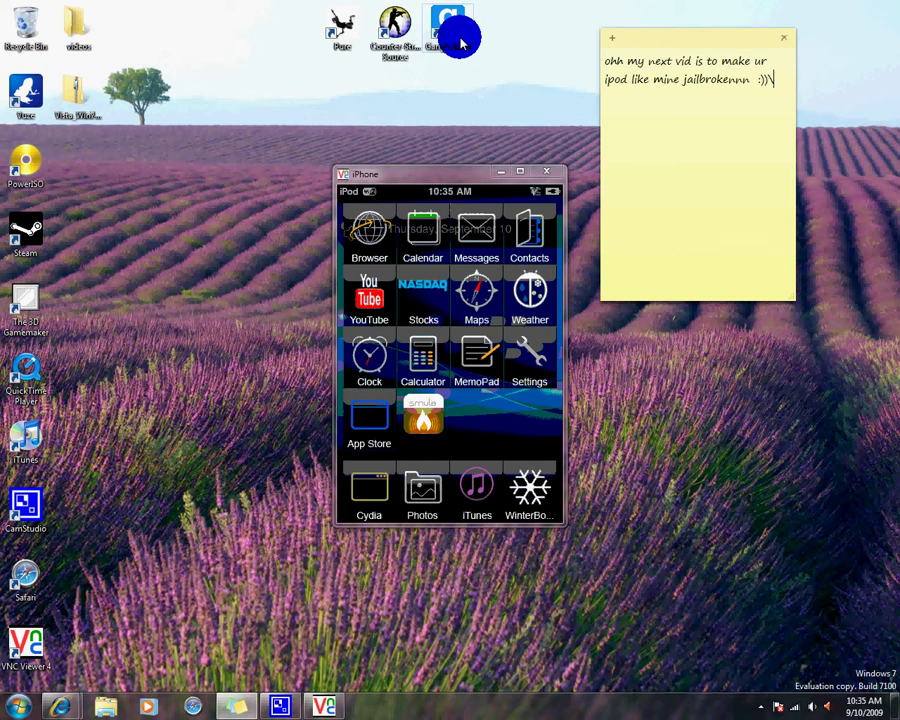
Step: Replace the sticky note's text with "well hope u enjoyed this vid", followed by the channel username and "here and"
key(BackSpace)
key(BackSpace)
key(BackSpace)
key(BackSpace)
key(BackSpace)
key(BackSpace)
key(BackSpace)
key(BackSpace)
key(BackSpace)
key(BackSpace)
key(BackSpace)
key(BackSpace)
key(BackSpace)
key(BackSpace)
key(BackSpace)
key(BackSpace)
key(BackSpace)
key(BackSpace)
key(BackSpace)
key(BackSpace)
key(BackSpace)
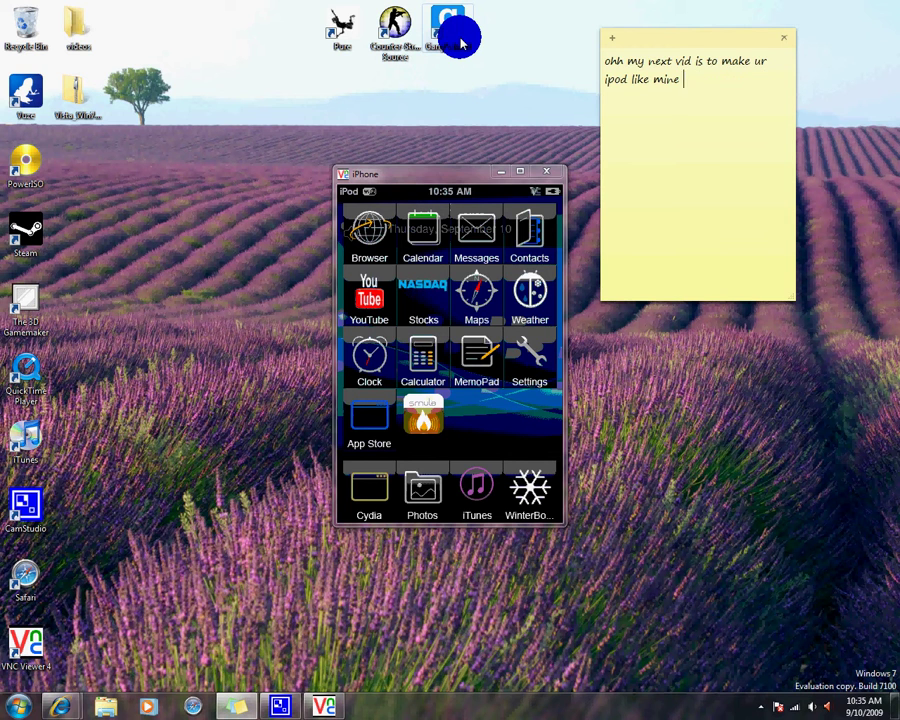
text(W)
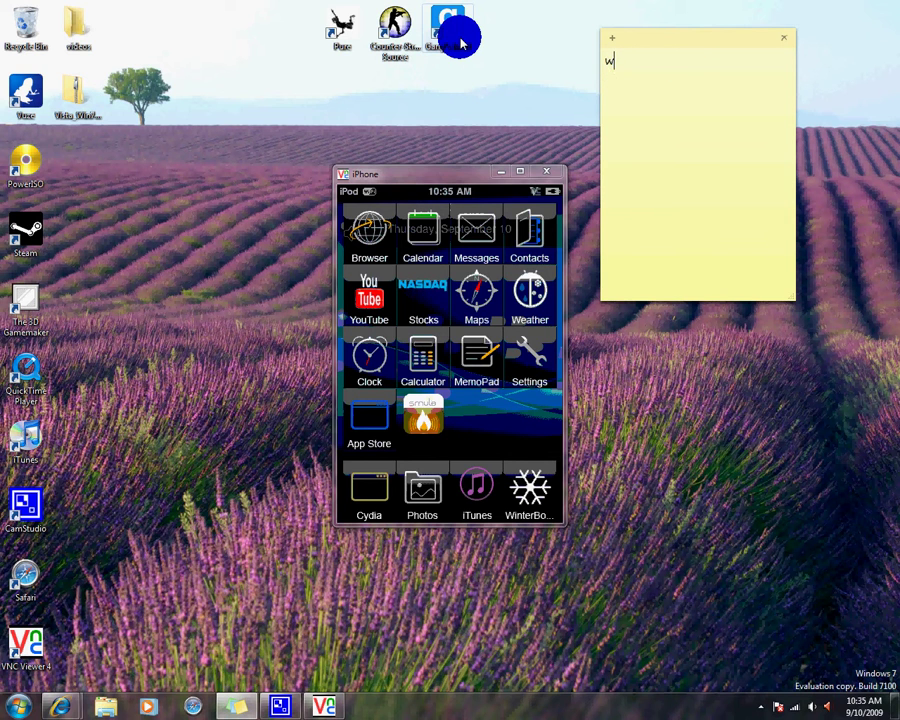
text(ell hope u enjoyed this v)
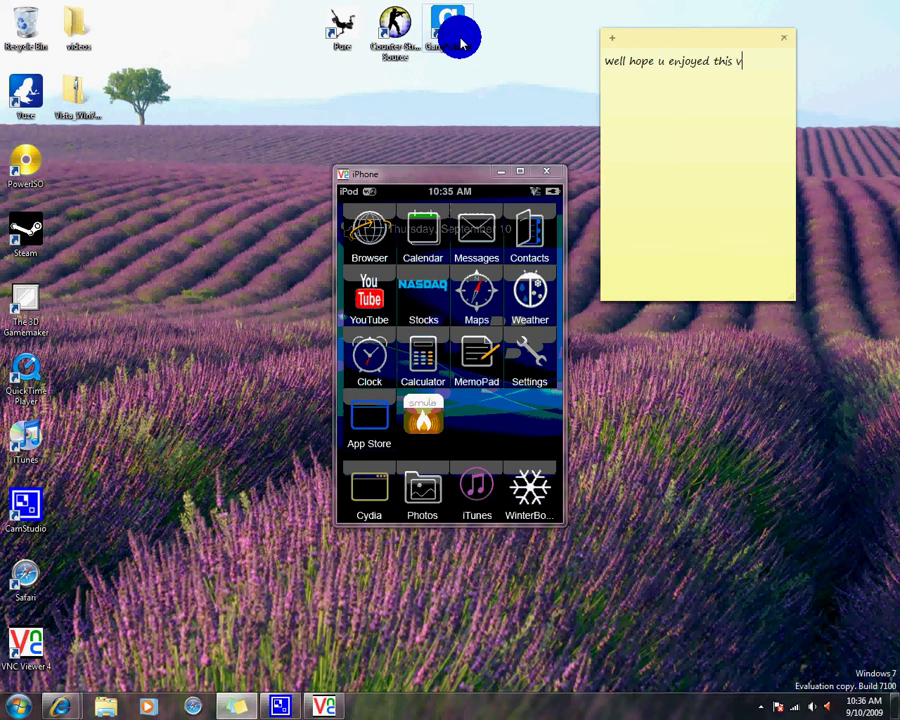
text(id guppy)
text(1995 )
text(h)
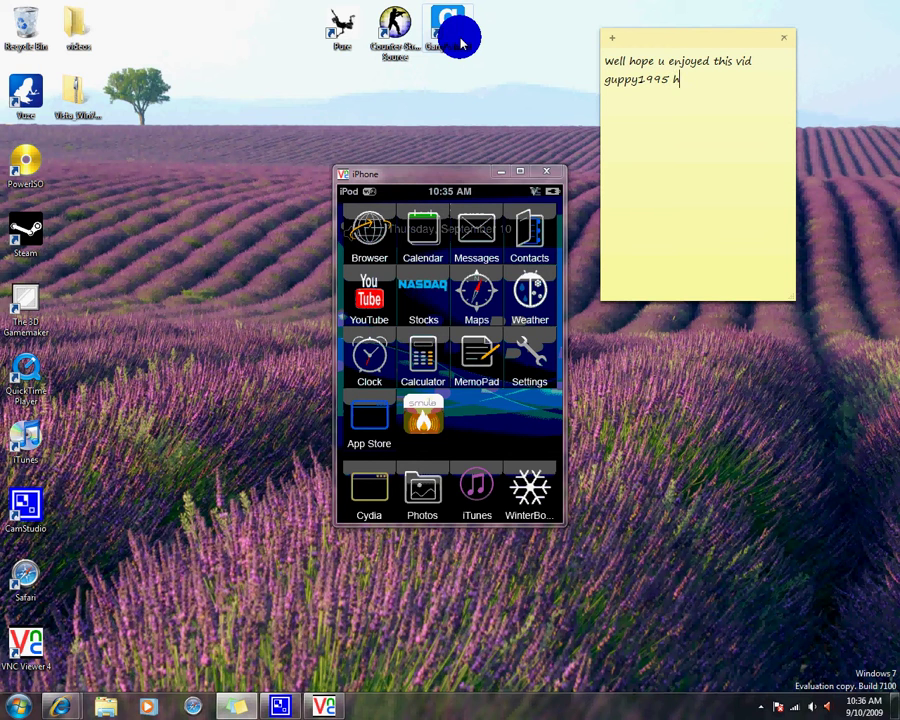
text(ere and )
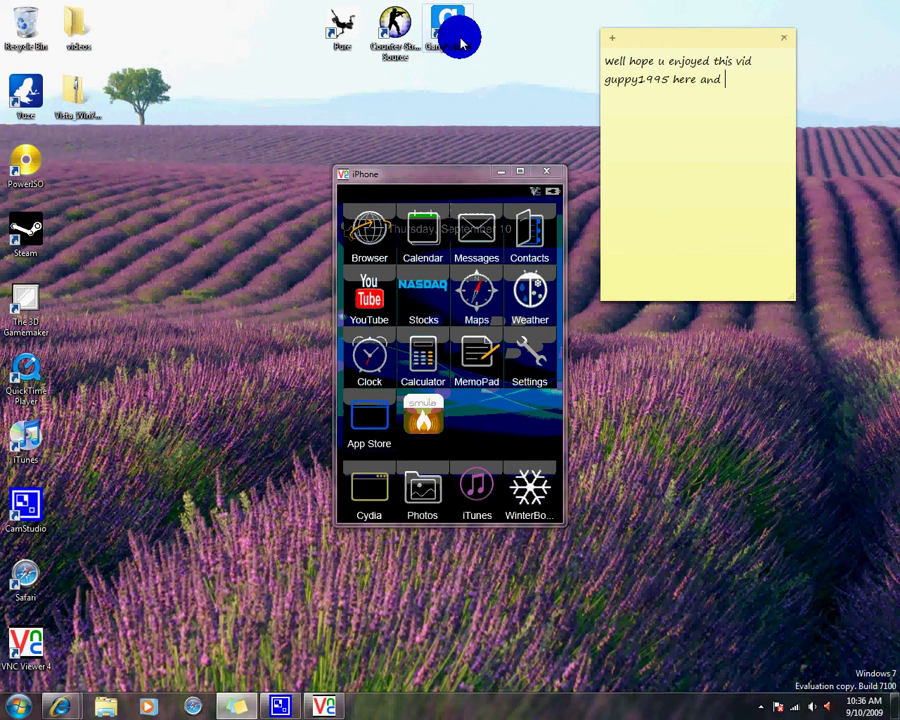
Step: Continue the sticky note with "please subscribe for more helpfull vide thanks byeeee comeeeennntttt" and show the hidden notification icons
text(please su)
text(bscr)
text(ibe for m)
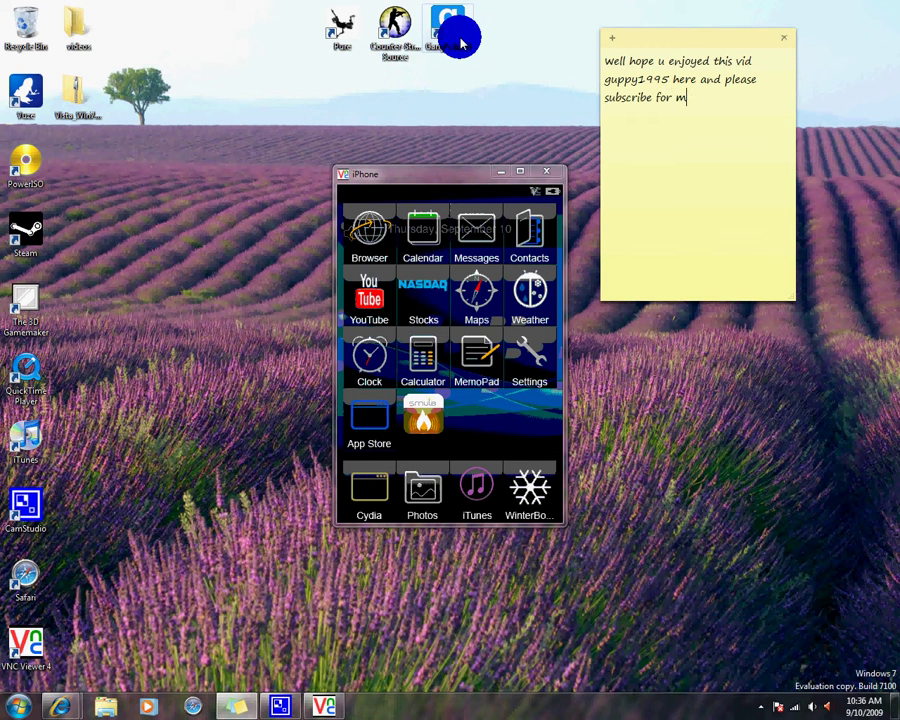
text(ore helpfull vide )
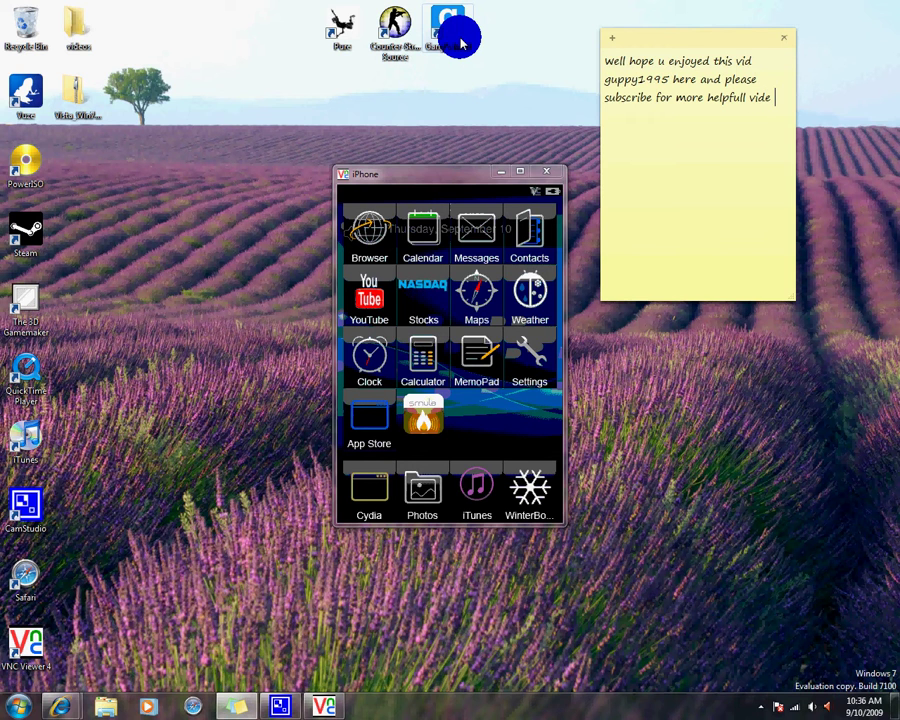
text(thanks byeeee   come)
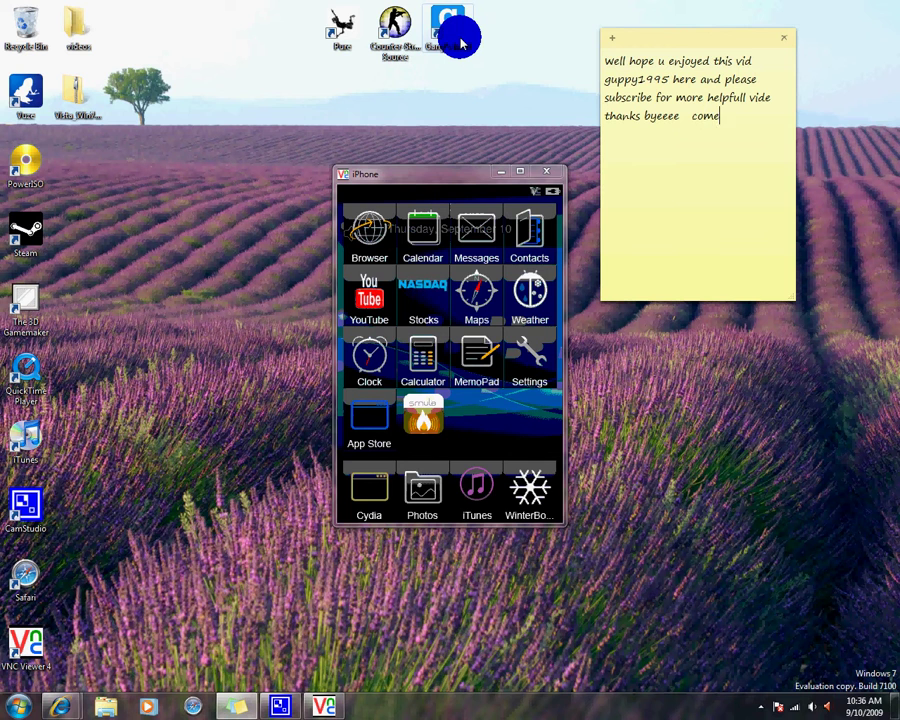
text(eeeennntttt)
click(764, 706)
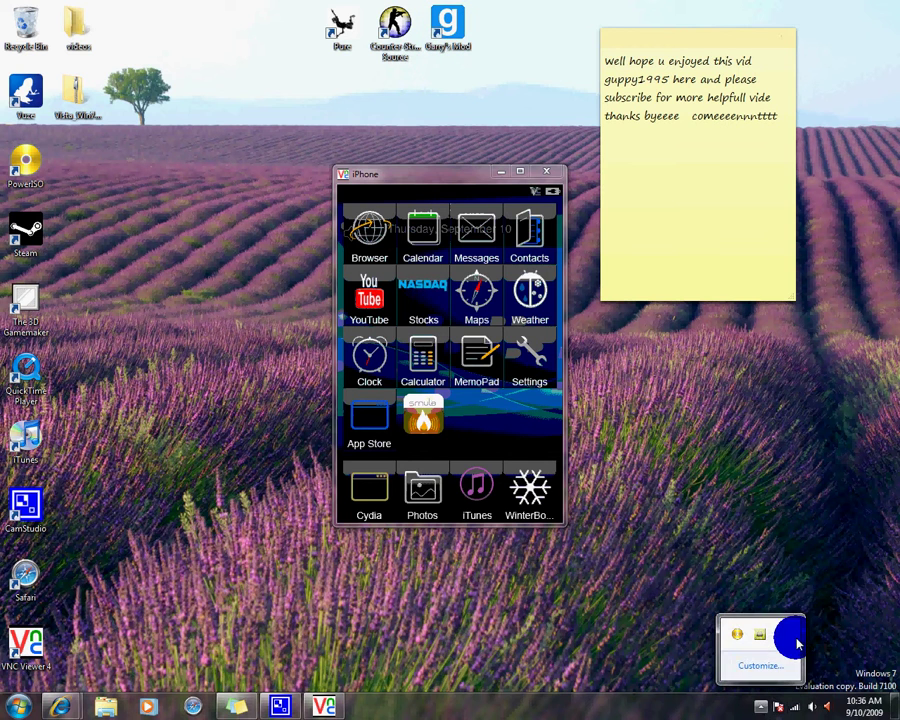